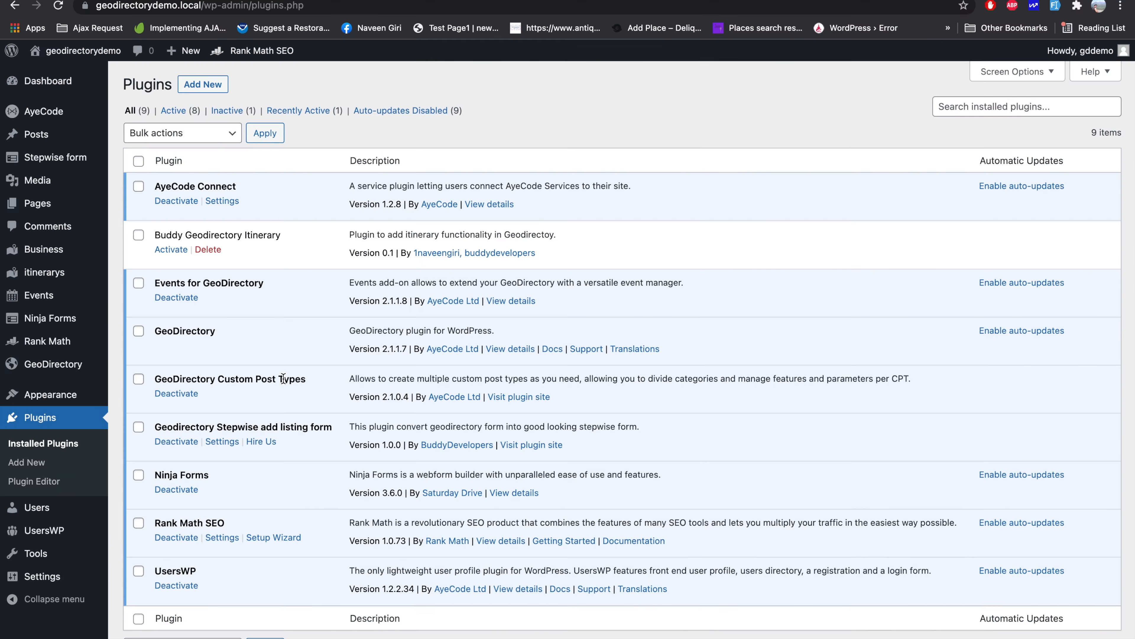
Open the Post Types section of the GeoDirectory settings and start adding a new post type
double_click(283, 378)
triple_click(283, 379)
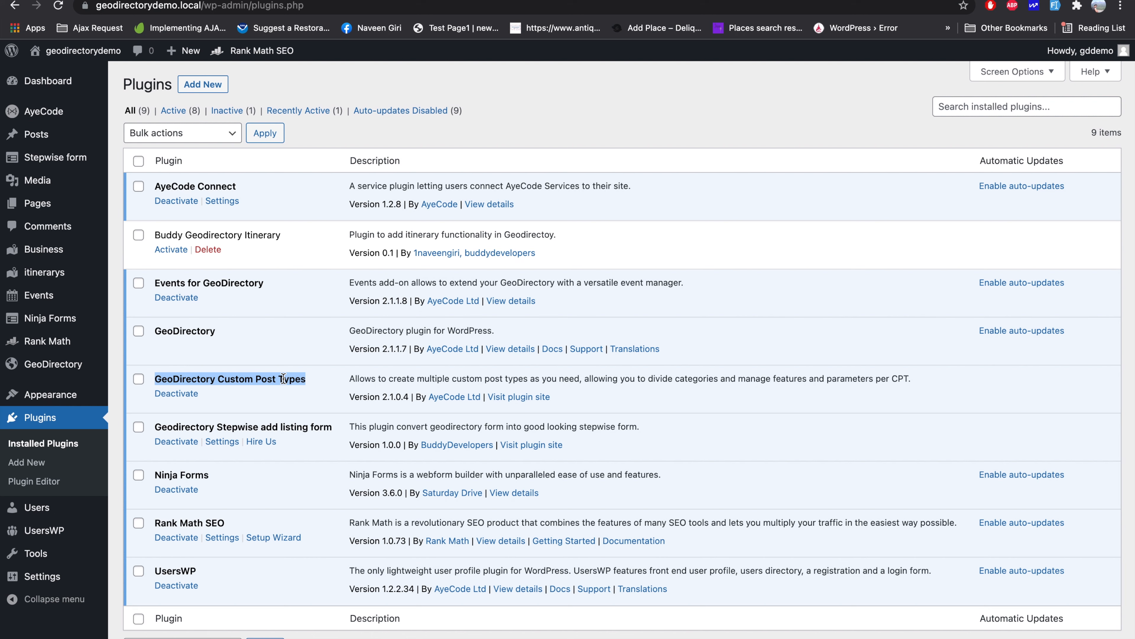
mouse_move(85, 369)
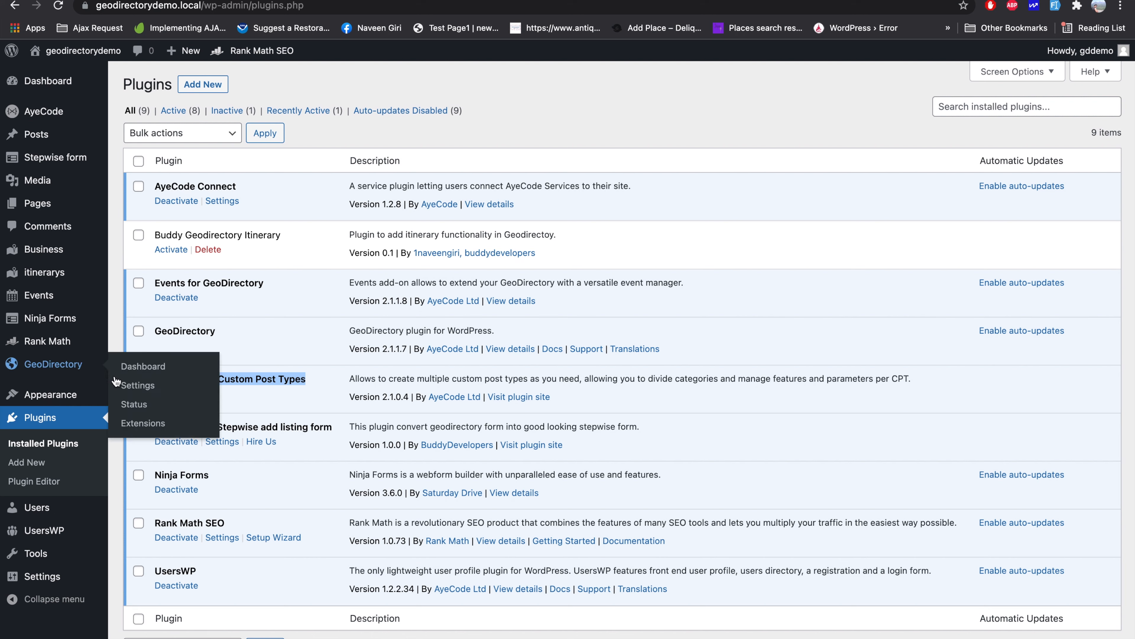
left_click(148, 386)
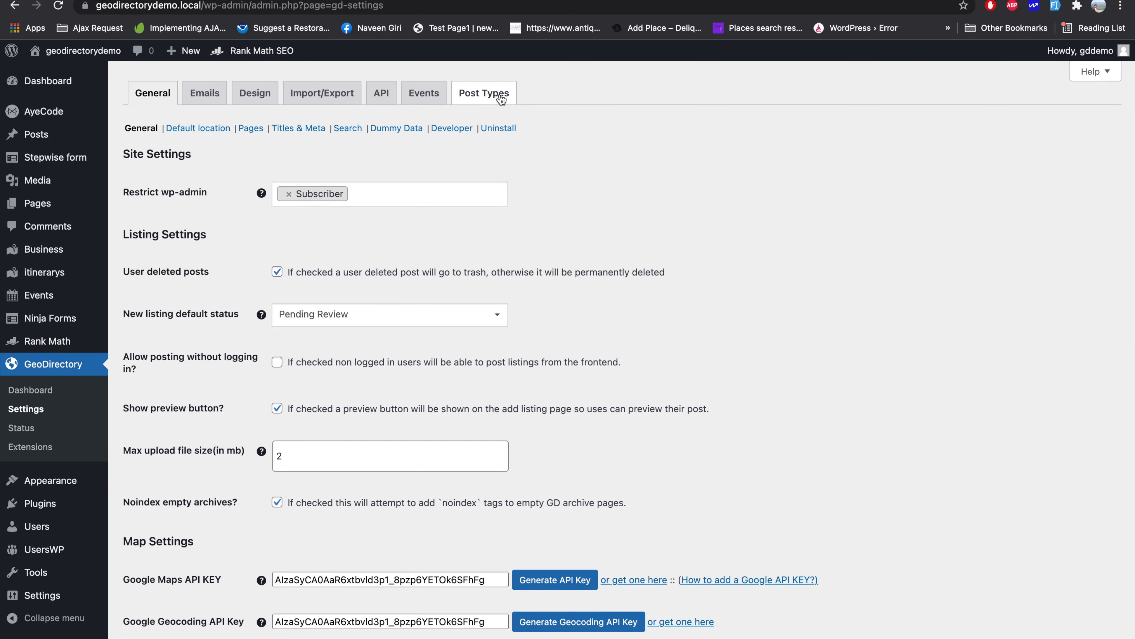
left_click(494, 100)
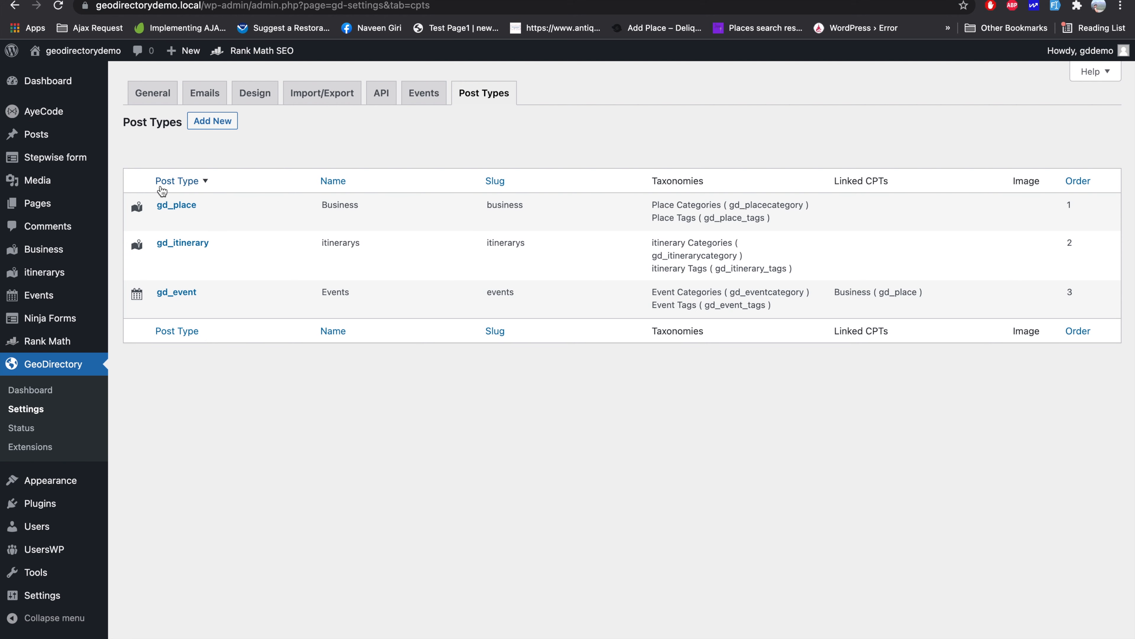
mouse_move(50, 245)
left_click(231, 131)
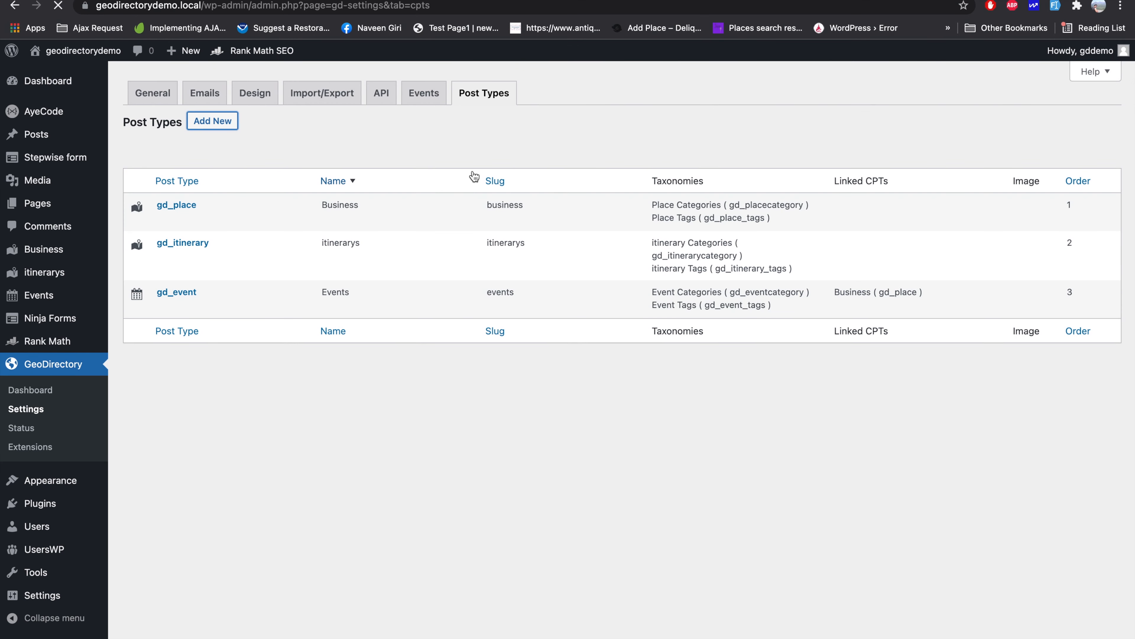
Name the new post type Dishes and give it the slug dishes
left_click(354, 197)
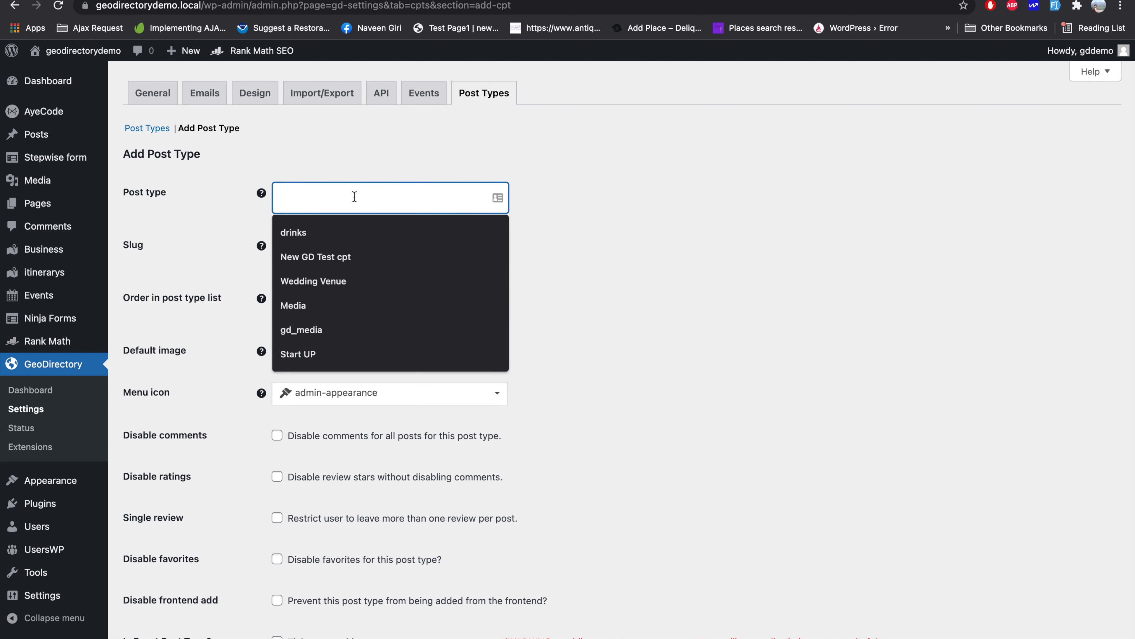
type("Dishes")
key("Tab")
type("Dis")
key("BackSpace")
key("BackSpace")
key("BackSpace")
type("di")
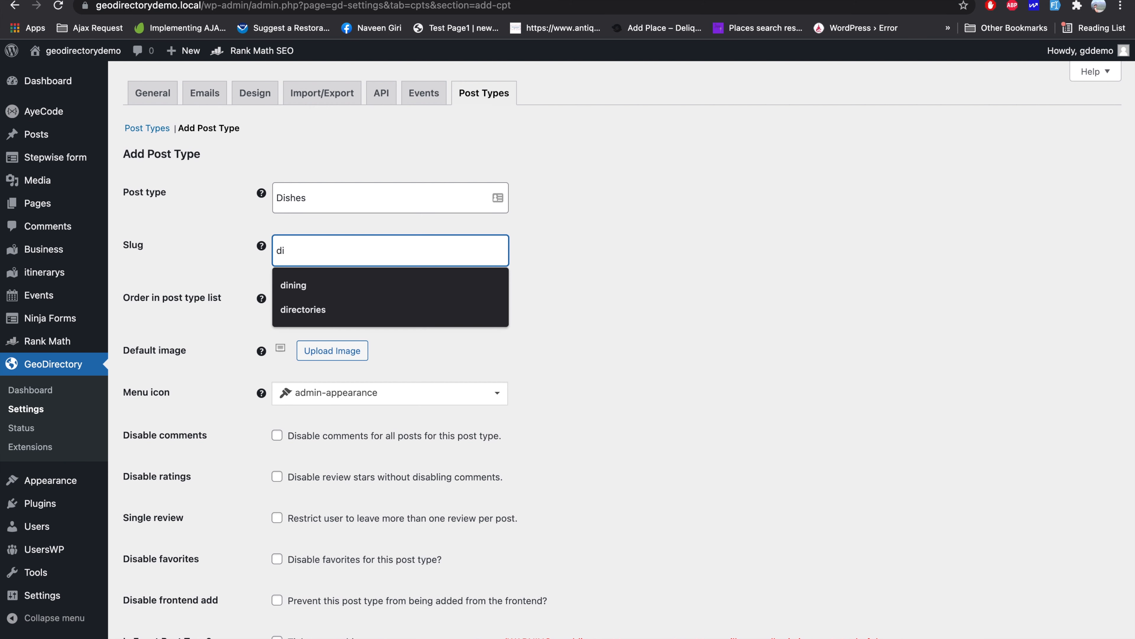
type("shes")
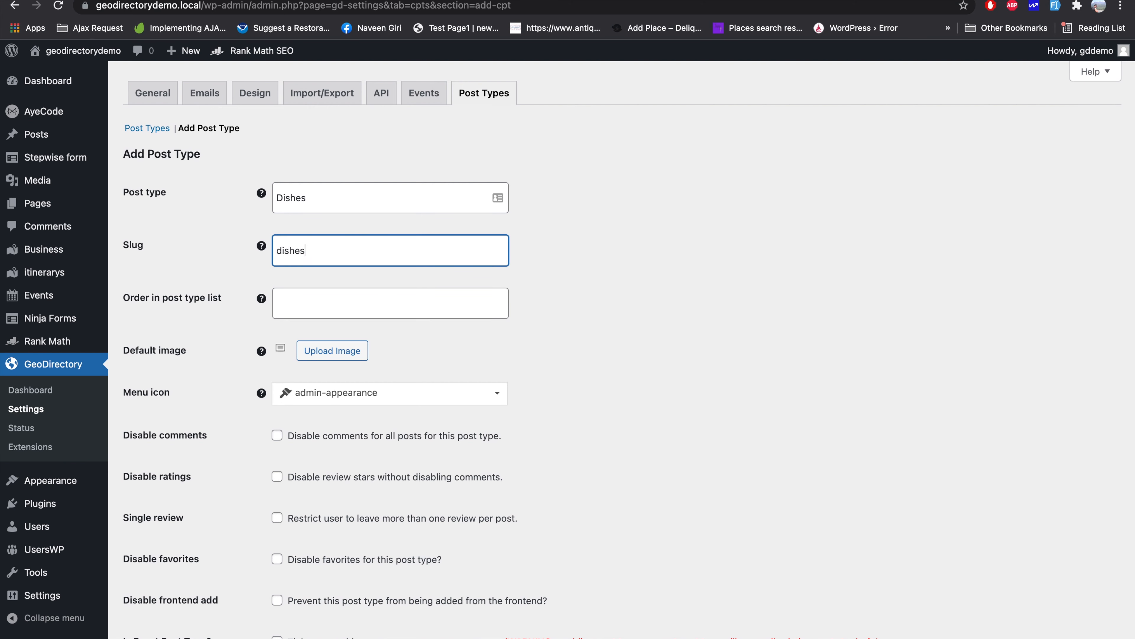
Set the post type's order in the post type list to 3
left_click(329, 308)
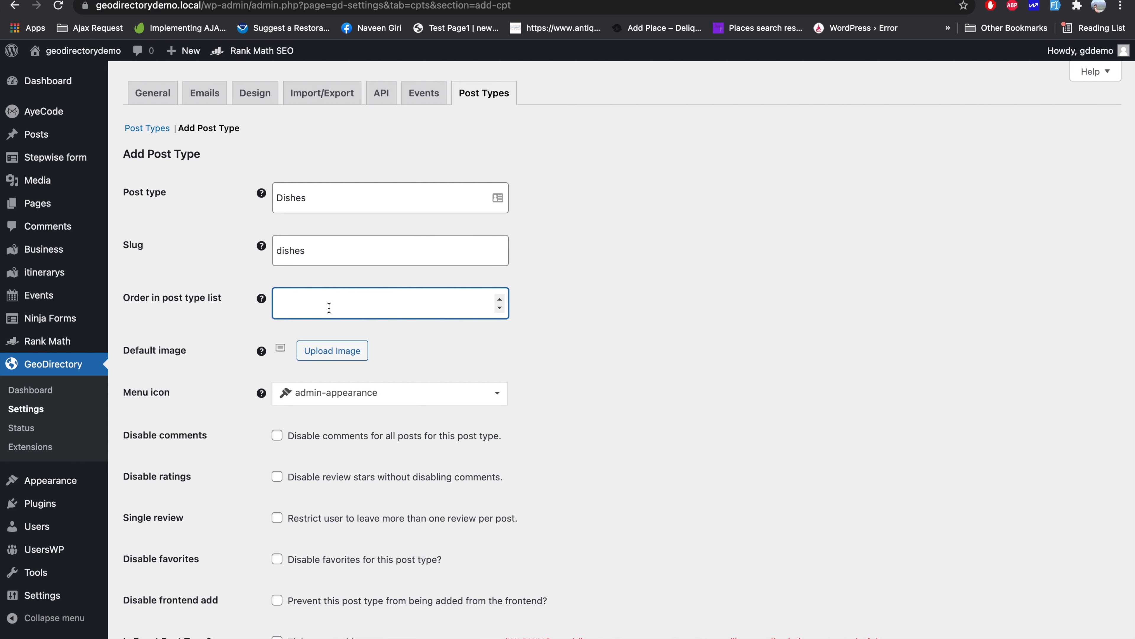
type("10")
mouse_move(67, 131)
key("BackSpace")
key("BackSpace")
type("3")
Choose carrot as the menu icon for the Dishes post type
left_click(479, 394)
scroll(385, 521, "down", 10)
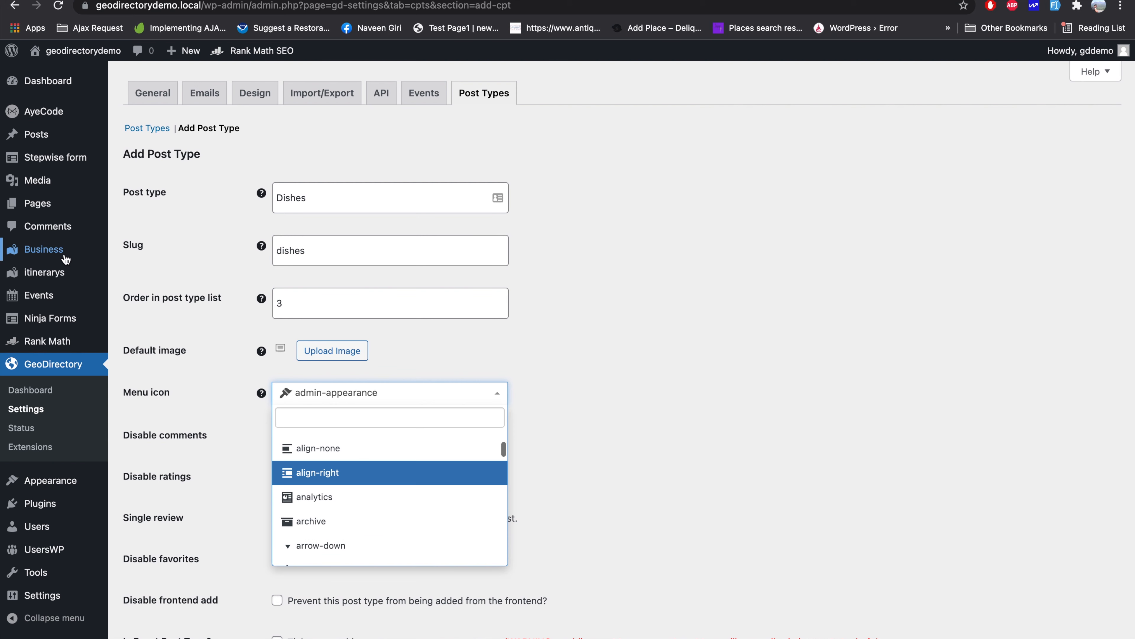
mouse_move(16, 281)
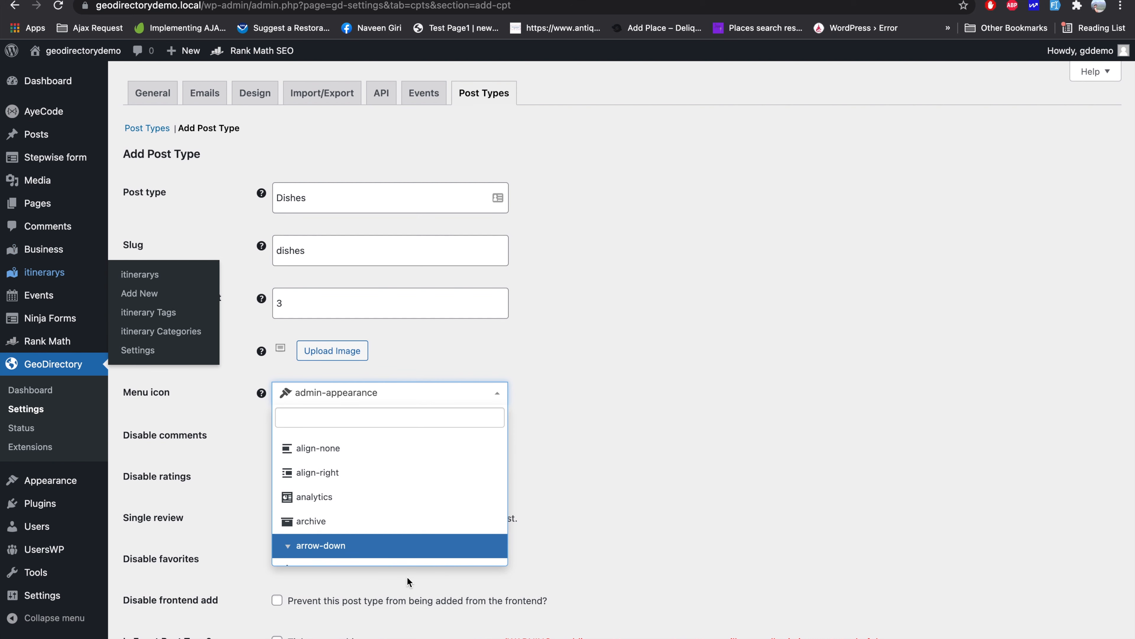
scroll(413, 521, "down", 15)
scroll(415, 522, "down", 20)
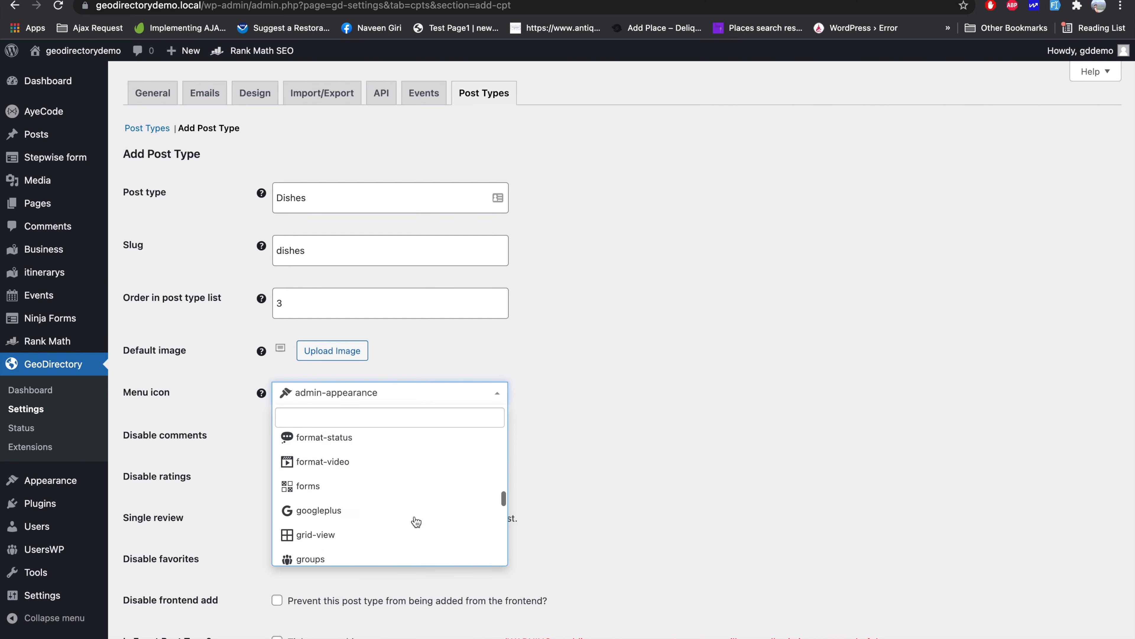
scroll(416, 521, "down", 20)
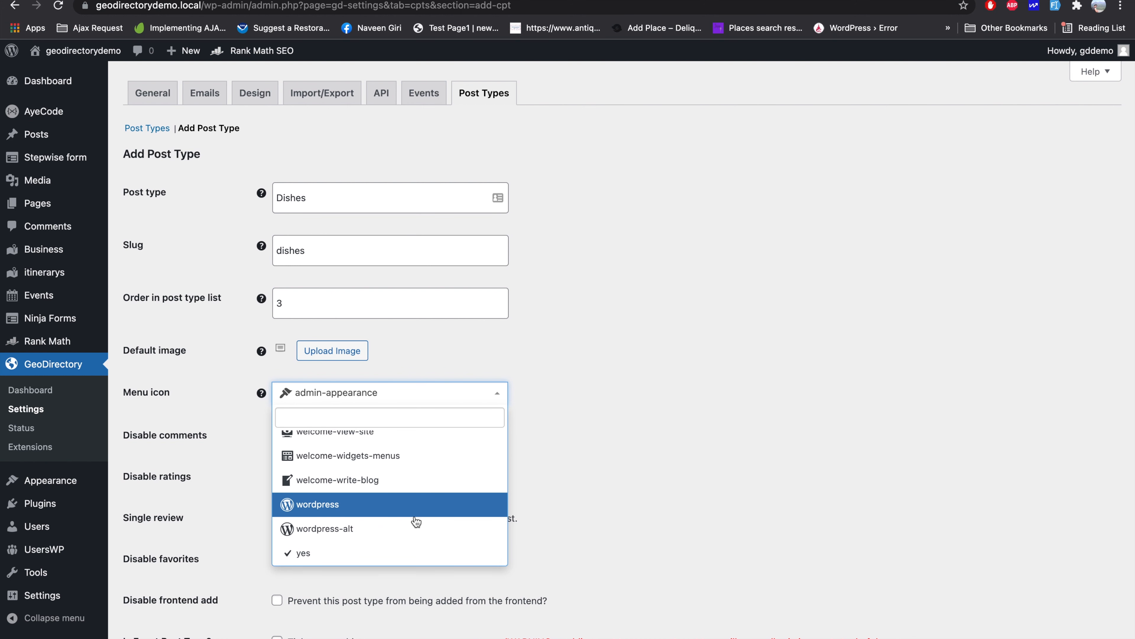
scroll(424, 483, "up", 20)
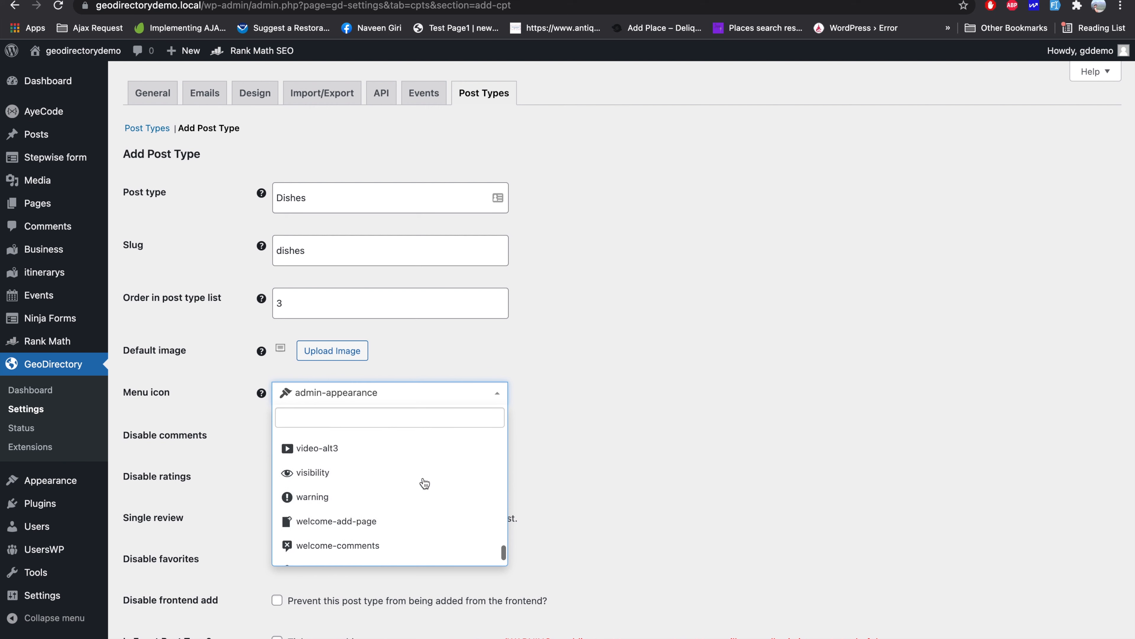
scroll(424, 483, "up", 20)
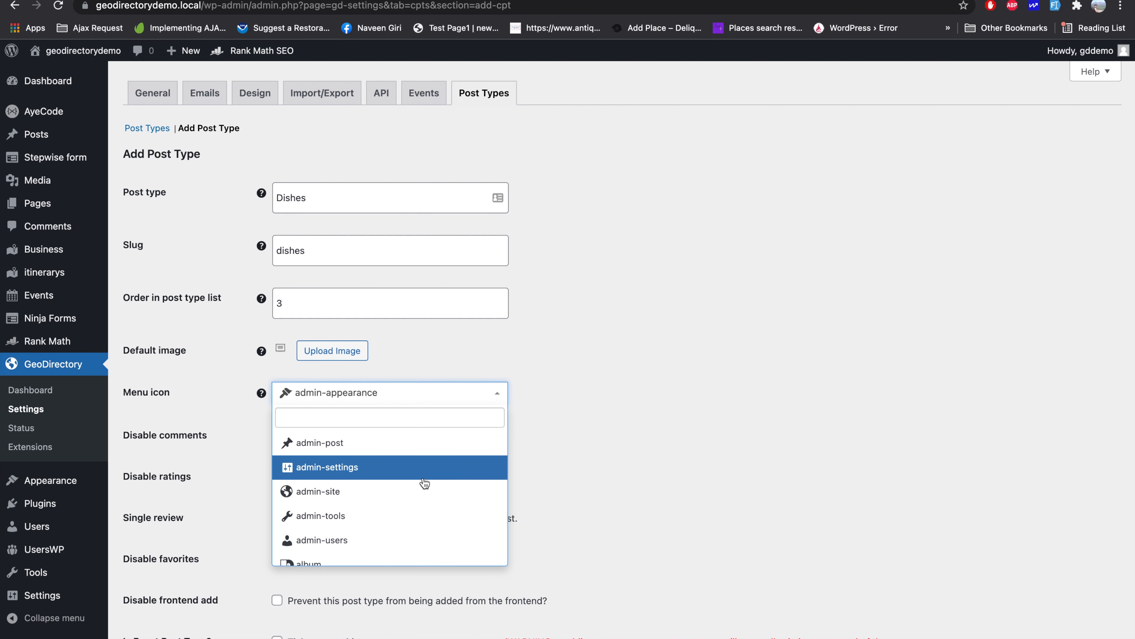
scroll(425, 483, "down", 10)
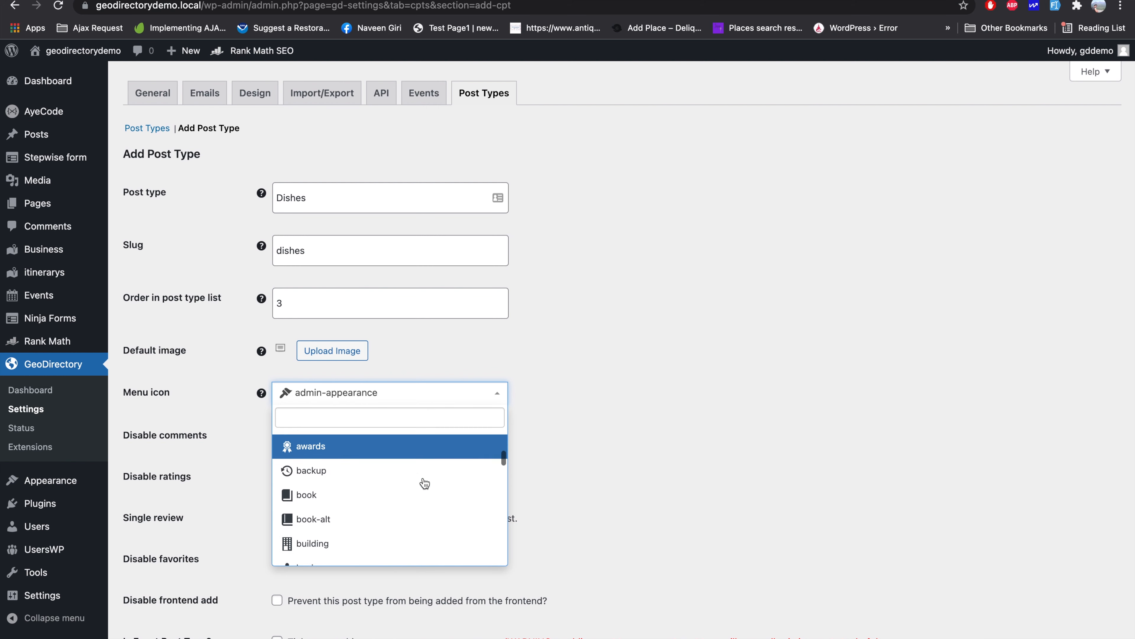
scroll(425, 483, "down", 4)
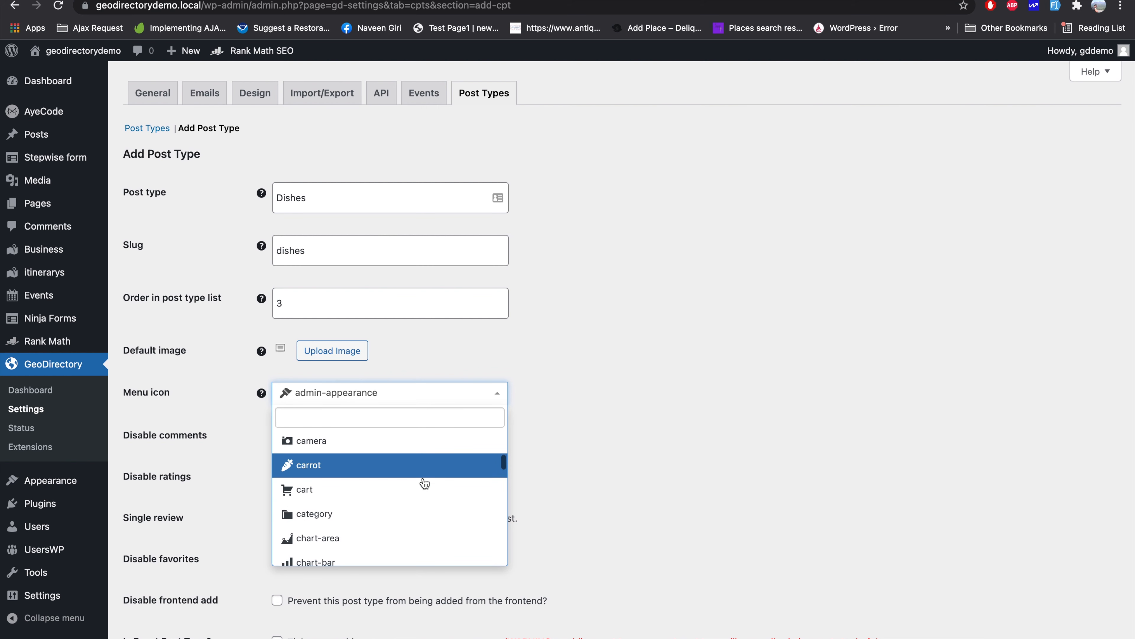
left_click(409, 466)
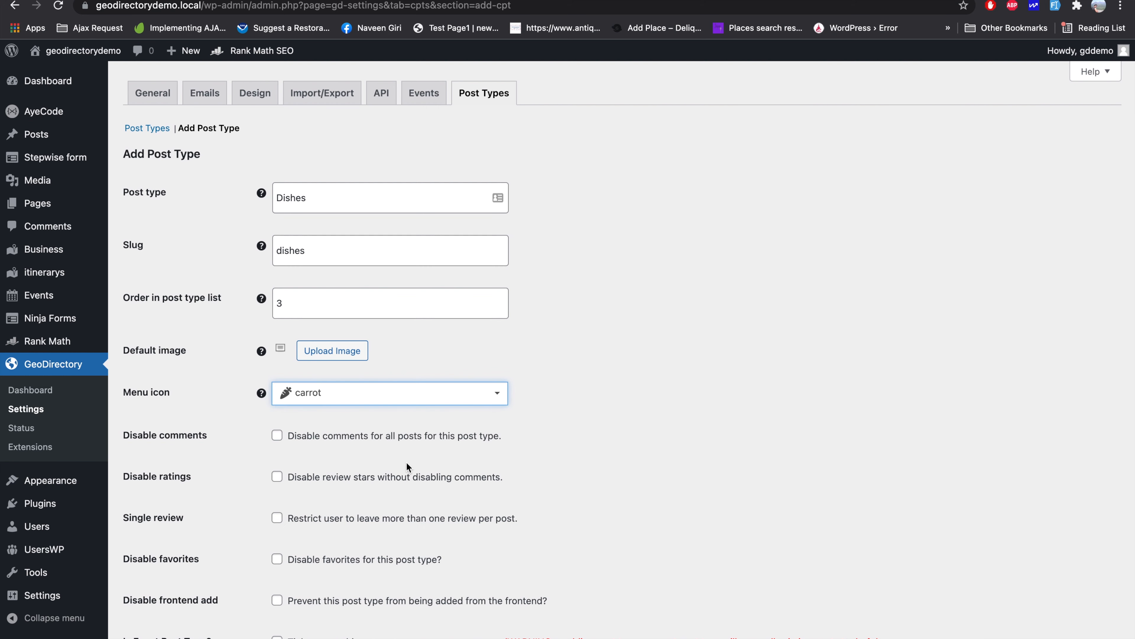
Review the post type's options for disabling comments, ratings, favorites and frontend add, and for limiting users to a single review
scroll(242, 454, "down", 3)
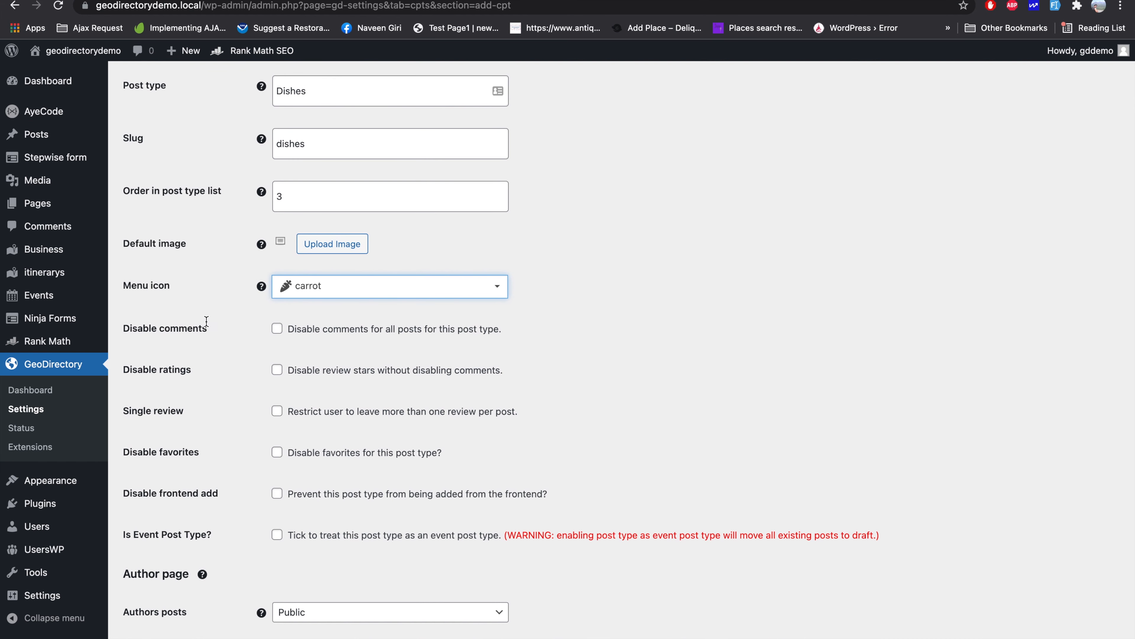
double_click(191, 328)
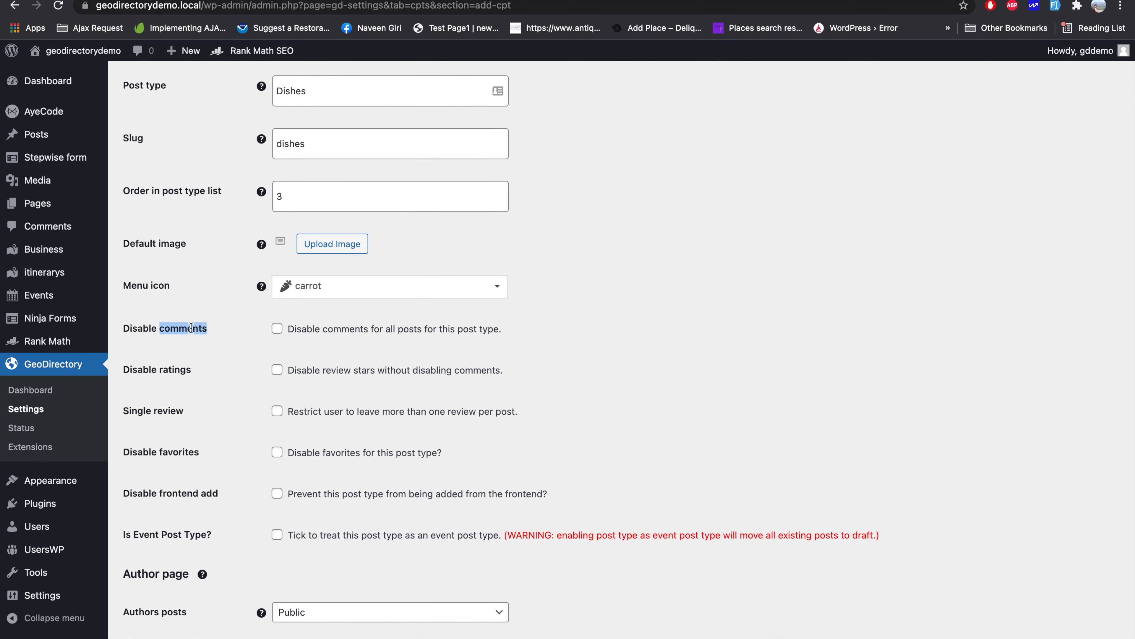
double_click(171, 369)
double_click(162, 411)
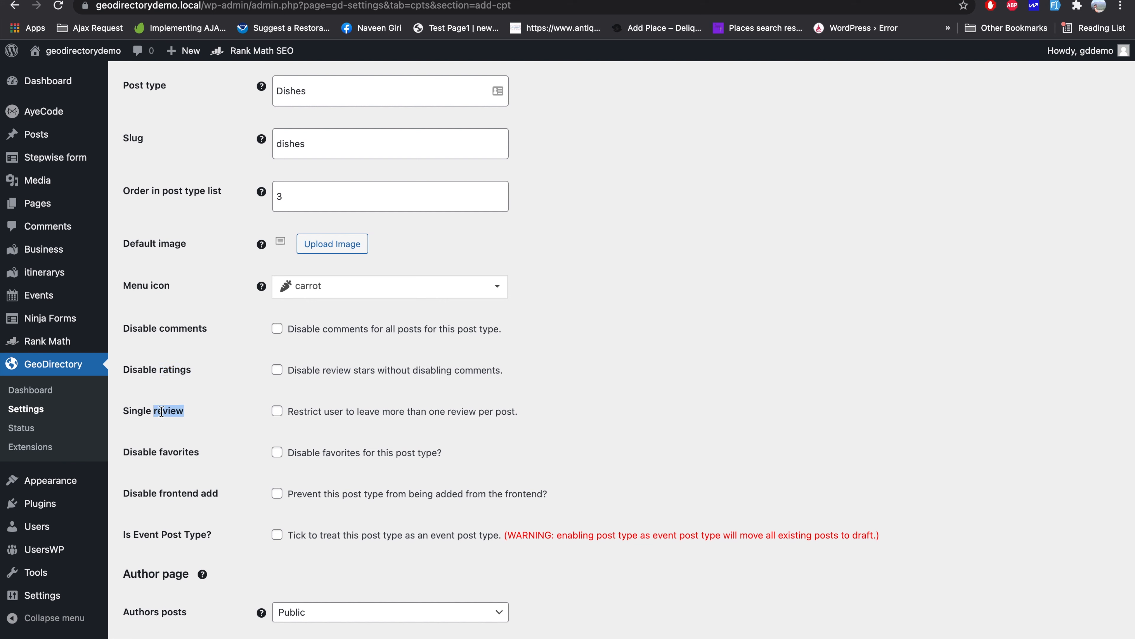
double_click(164, 447)
triple_click(164, 447)
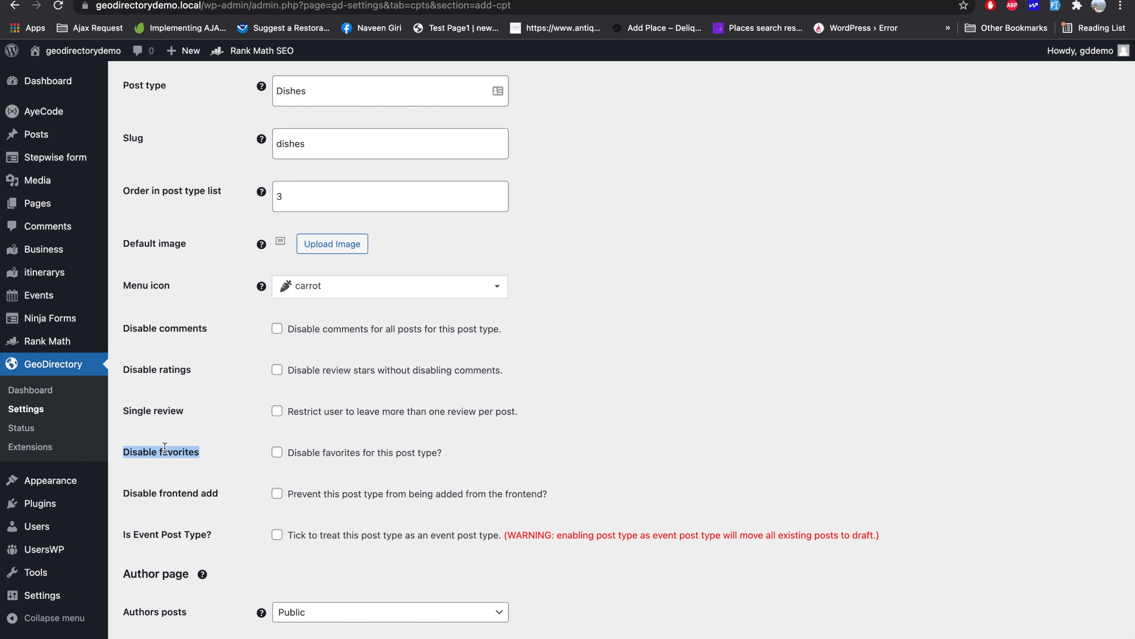
double_click(181, 492)
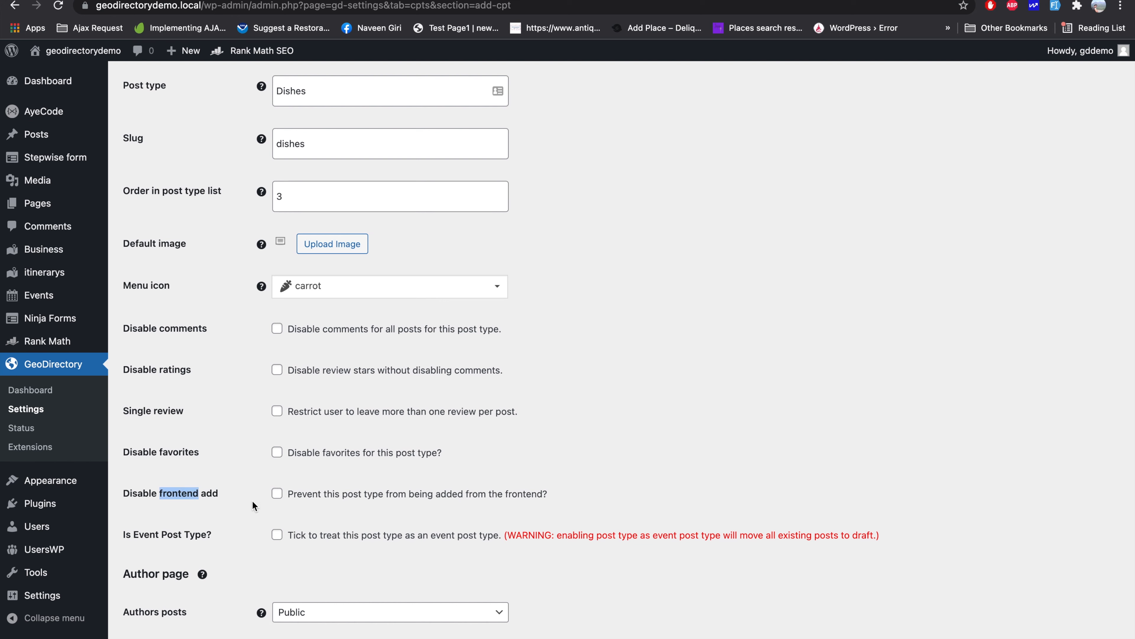
Try enabling the Disable frontend add and Is Event Post Type options, switching each back off
left_click(276, 496)
triple_click(211, 493)
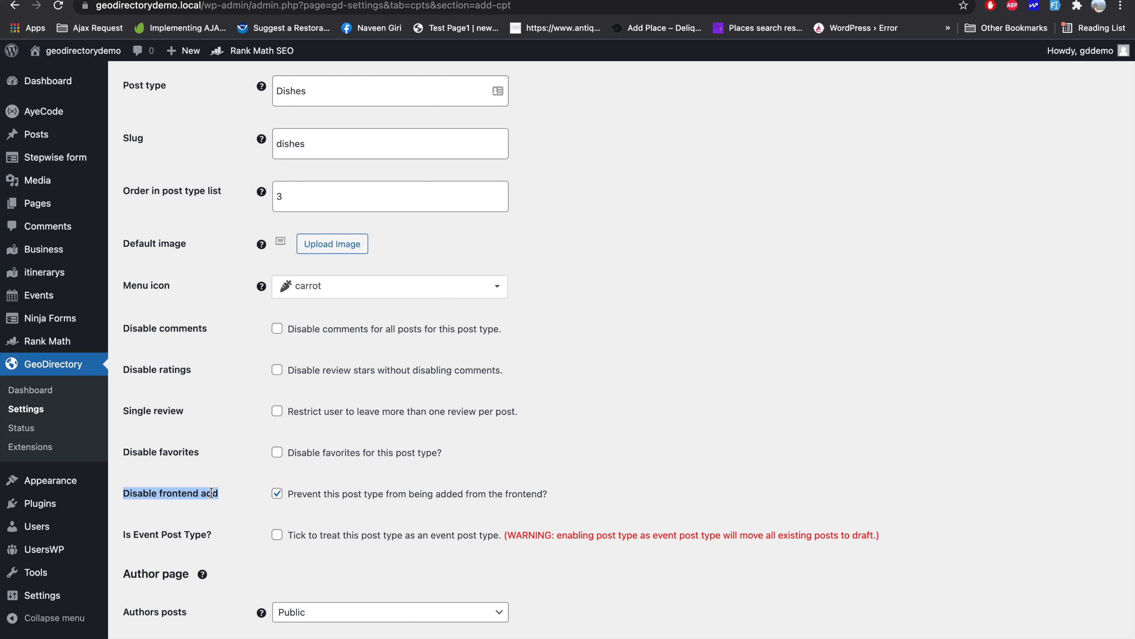
left_click(277, 493)
left_click(277, 535)
left_click(278, 535)
Examine the Author page settings and the visibility choices available for authors' posts
scroll(280, 539, "down", 5)
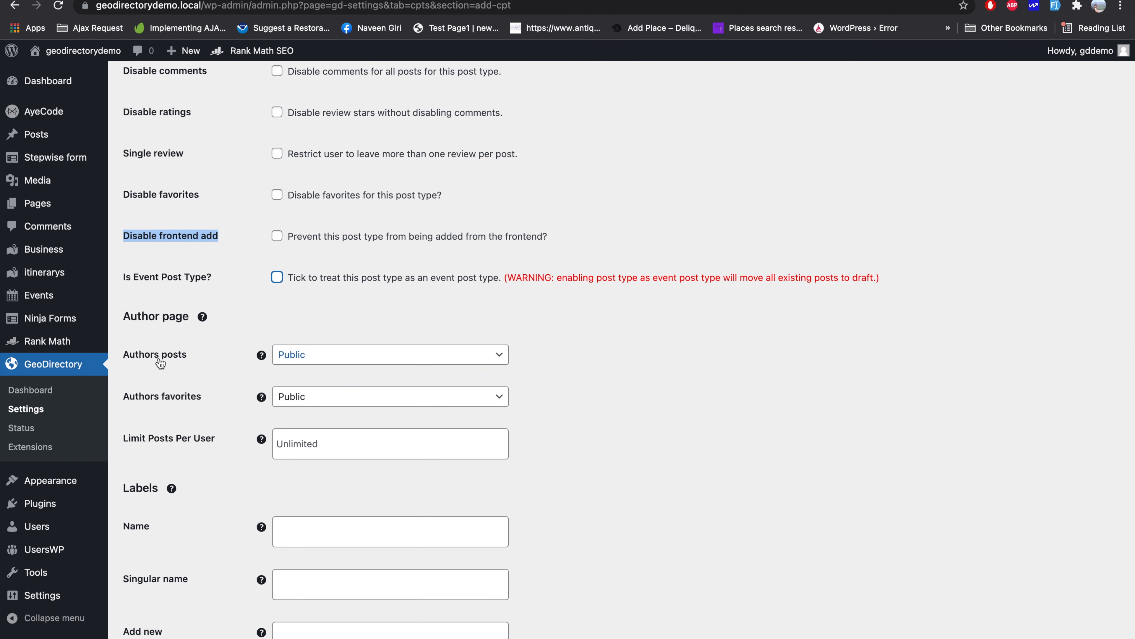
mouse_move(263, 357)
left_click(327, 363)
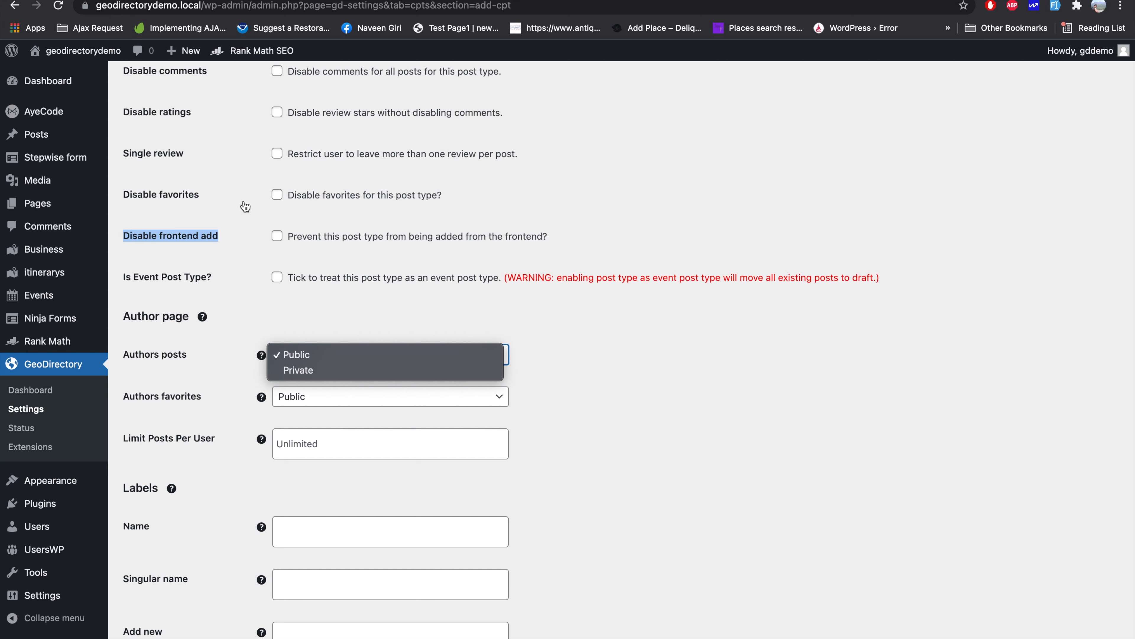
left_click(663, 339)
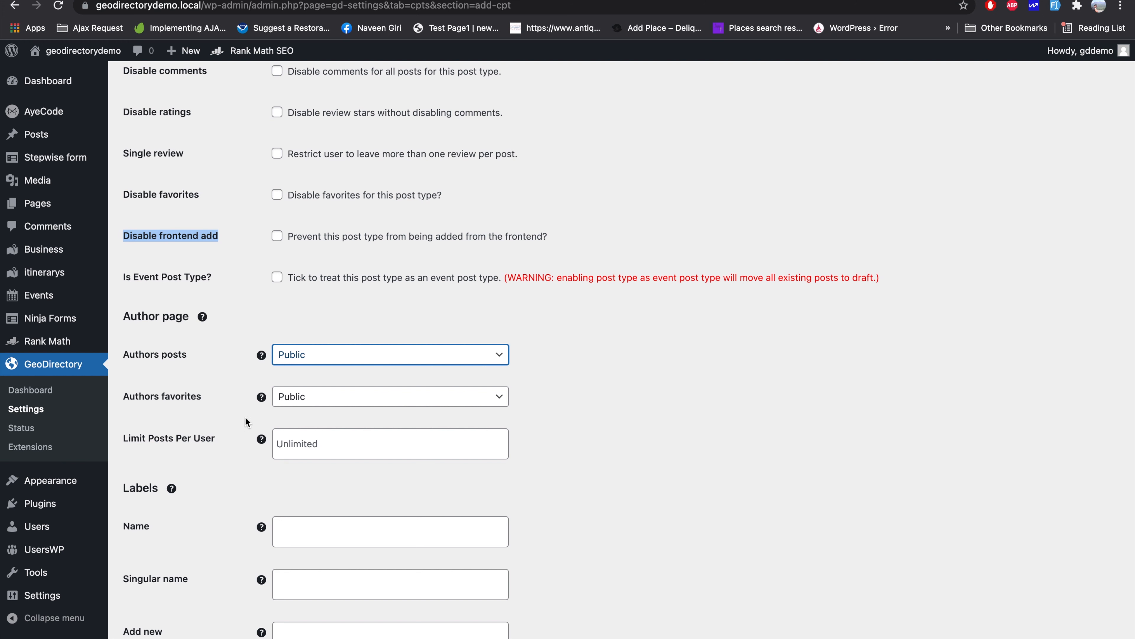
Fill in the post type's labels with Dishes as the name and Dishe as the singular name
scroll(261, 520, "down", 5)
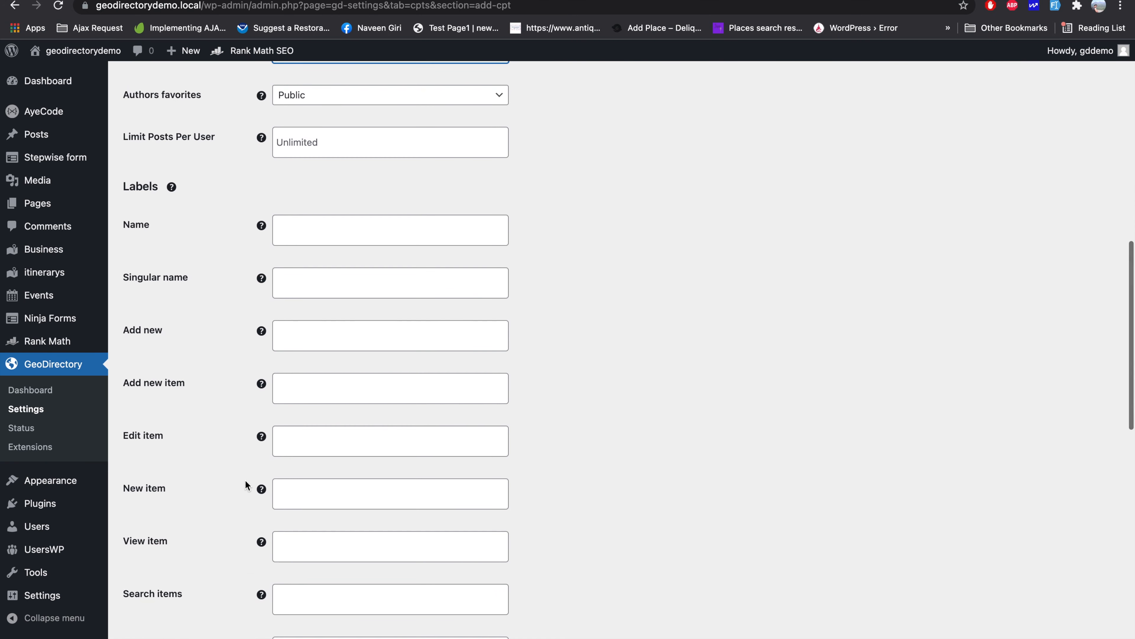
scroll(244, 480, "down", 2)
scroll(246, 481, "up", 5)
left_click(307, 336)
type("Dishes")
key("super+a")
key("super+c")
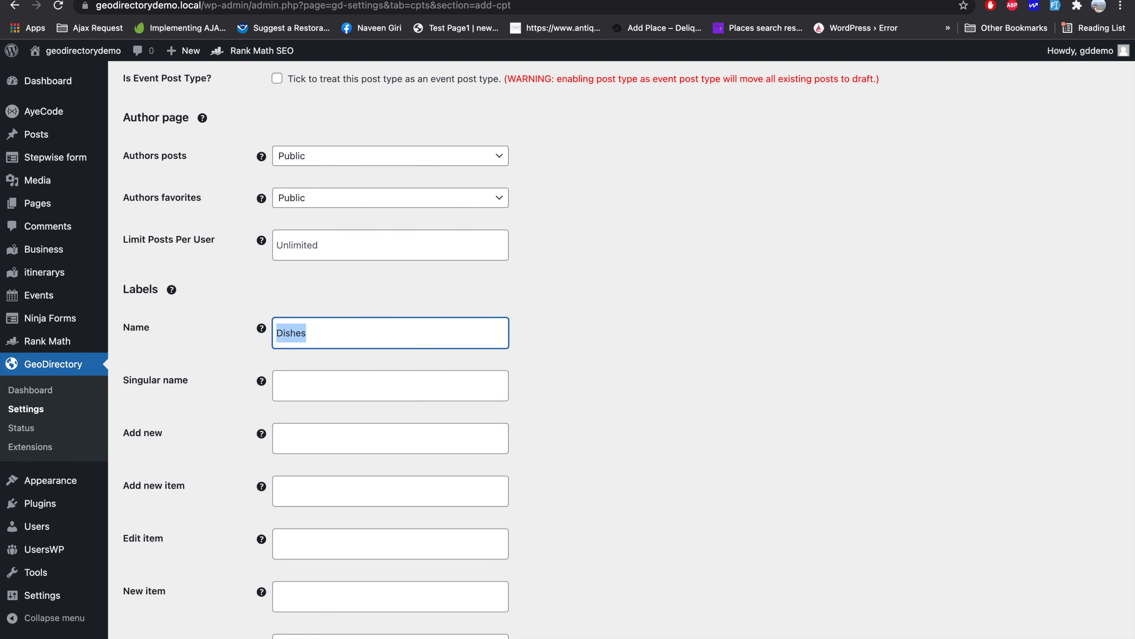
left_click(319, 381)
key("super+v")
key("BackSpace")
Look through the form's remaining label, description, SEO override and template page settings
left_click(306, 438)
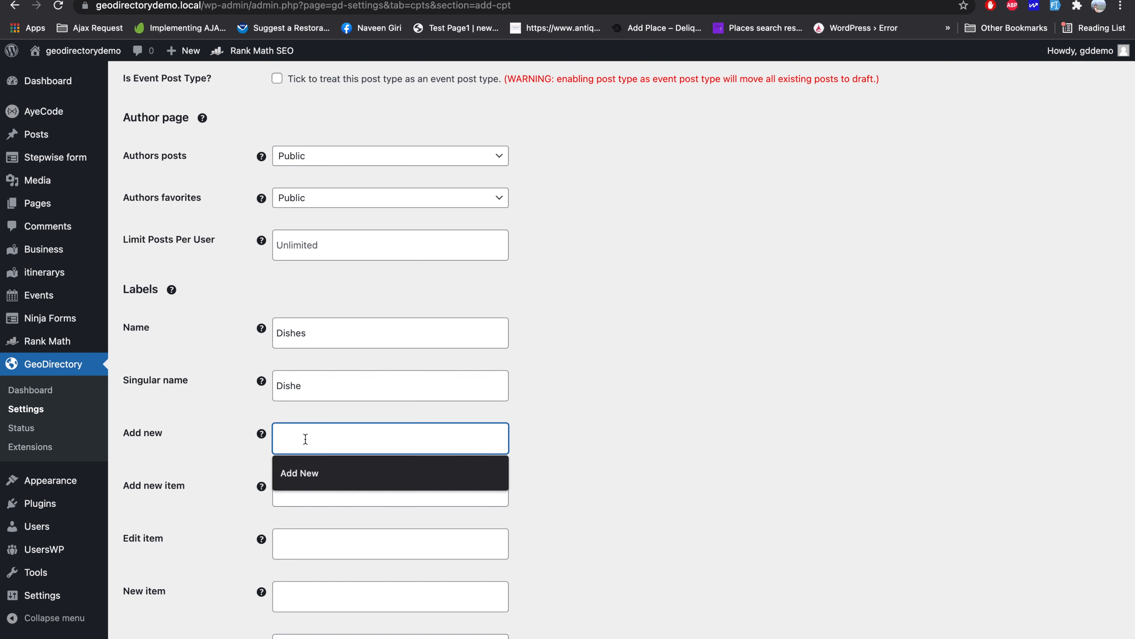
scroll(309, 451, "down", 10)
scroll(210, 448, "up", 1)
scroll(233, 420, "down", 6)
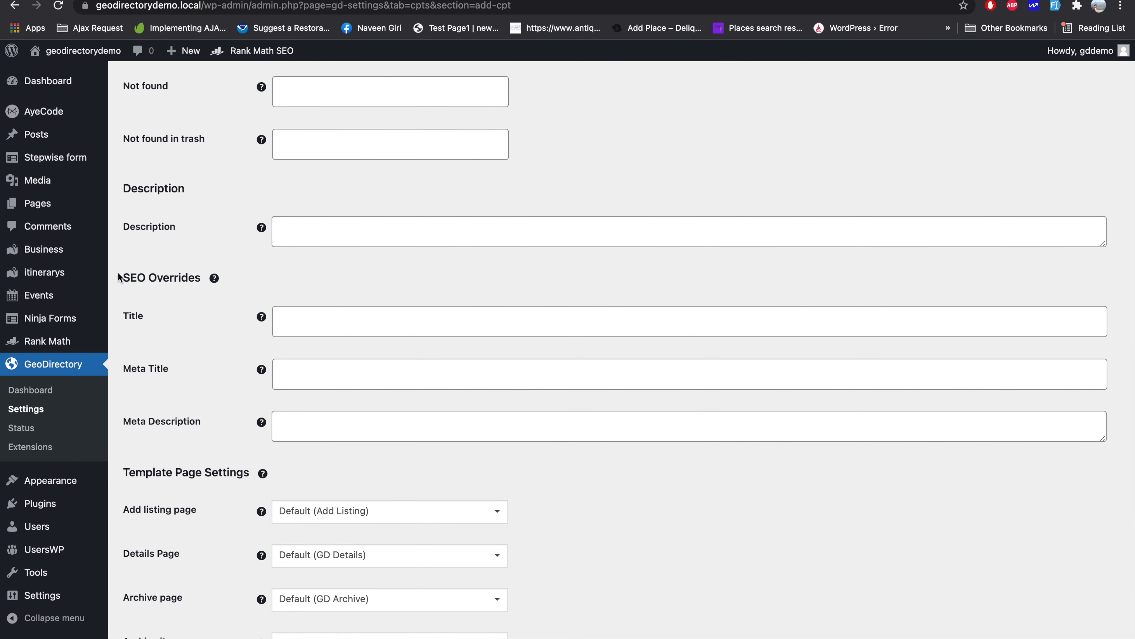
scroll(157, 322, "up", 15)
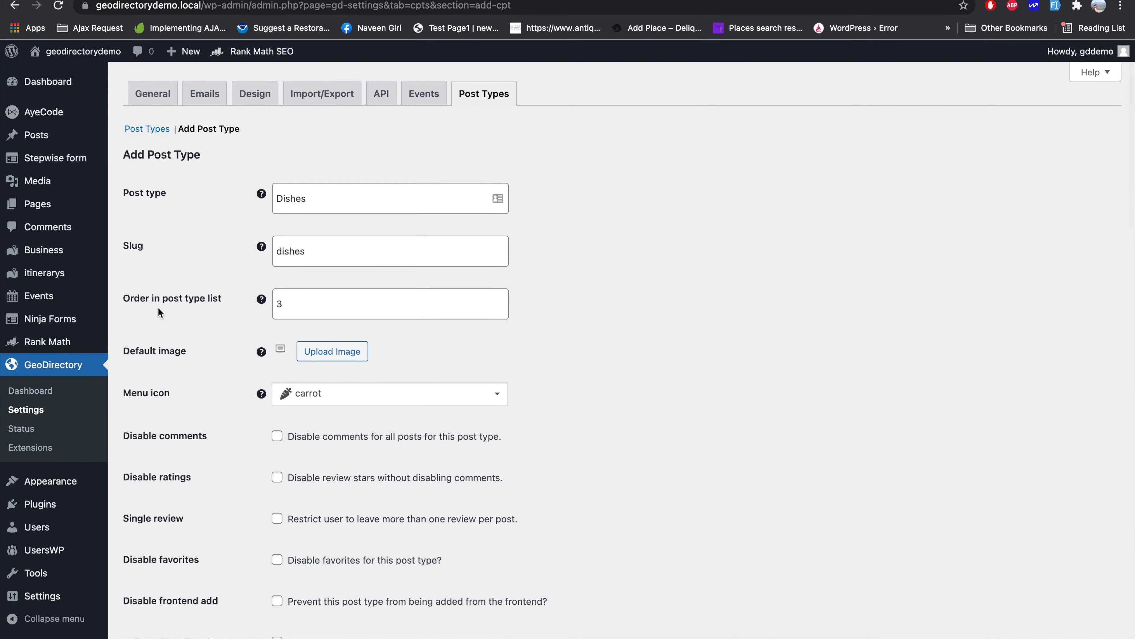
Open GeoDirectory's general Titles & Meta settings and review the title and meta templates for each page type
left_click(141, 92)
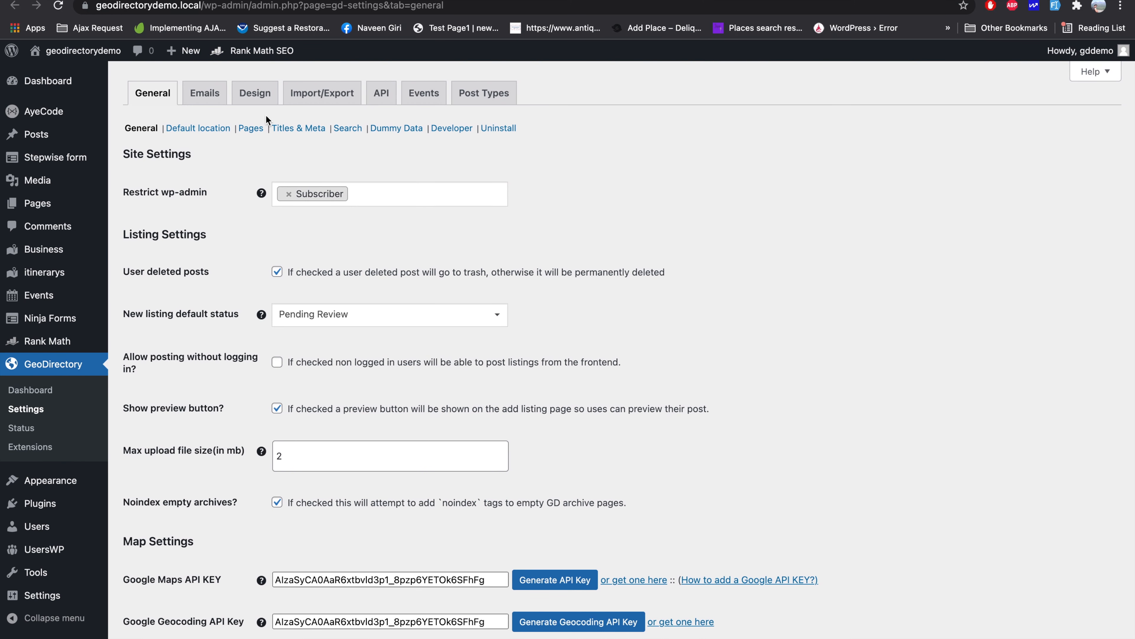
left_click(291, 130)
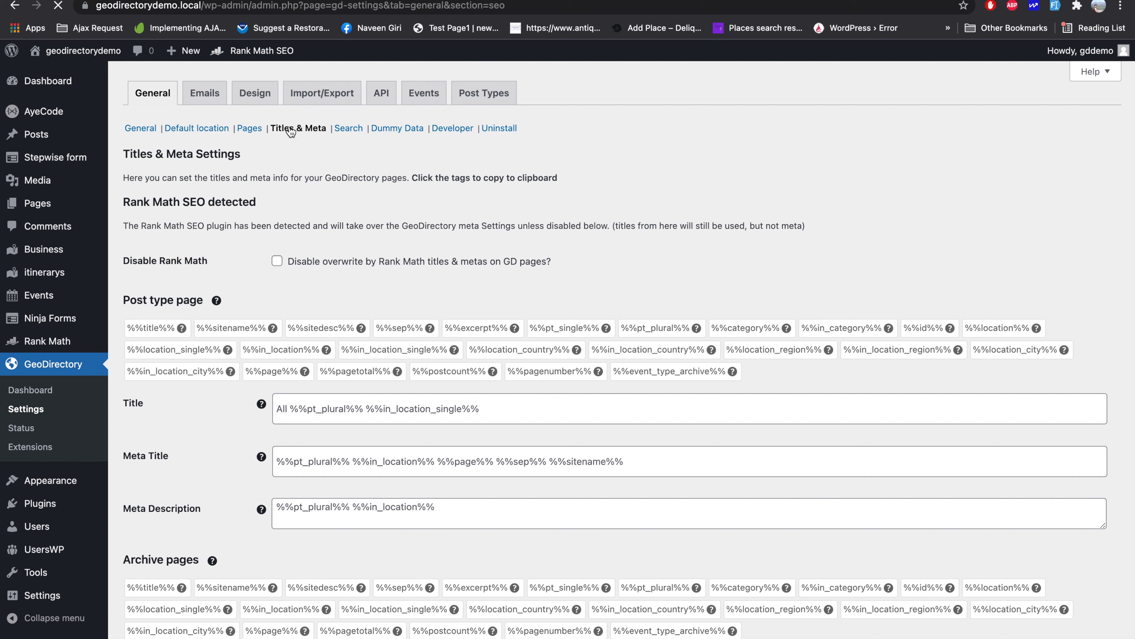
scroll(432, 353, "down", 5)
scroll(432, 353, "down", 15)
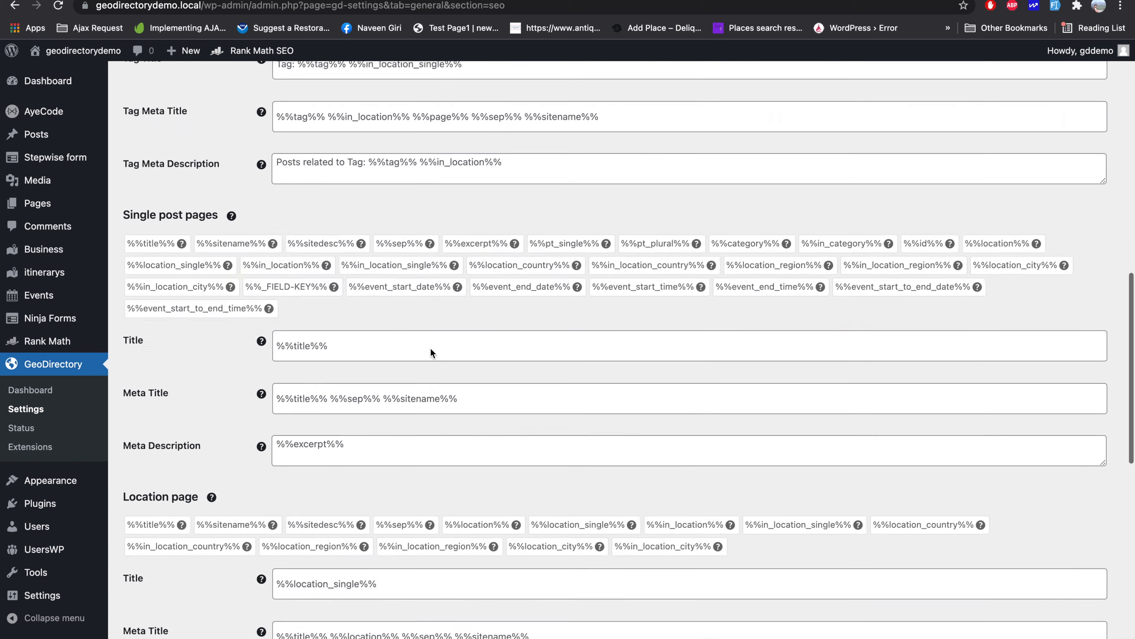
Return to the Add Post Type form and review its SEO override and template page settings
scroll(432, 353, "up", 20)
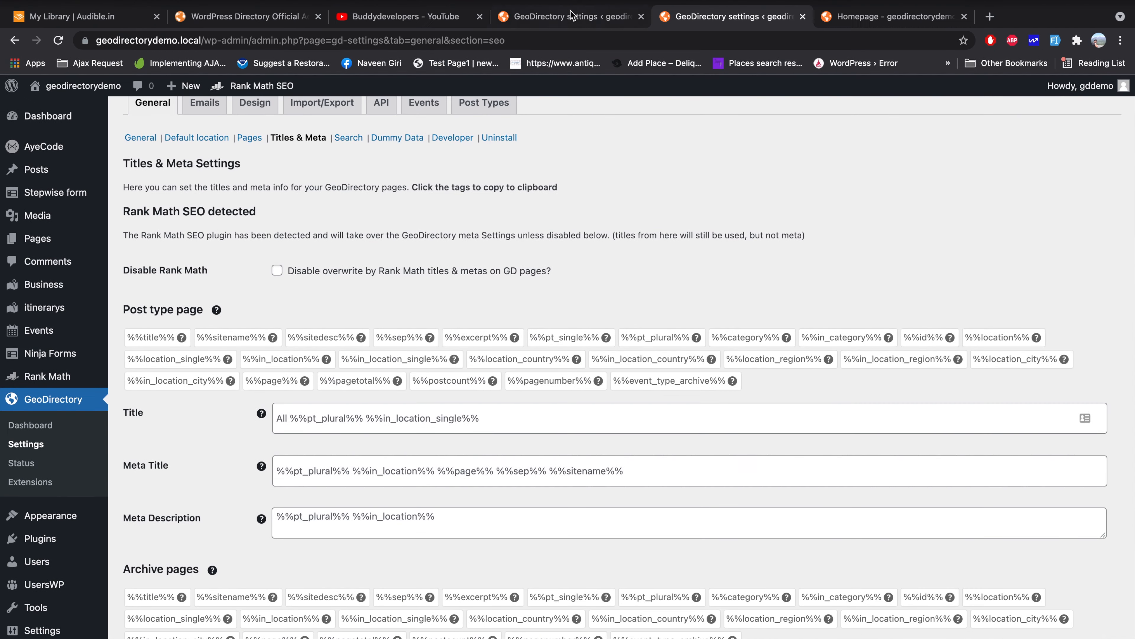
left_click(571, 16)
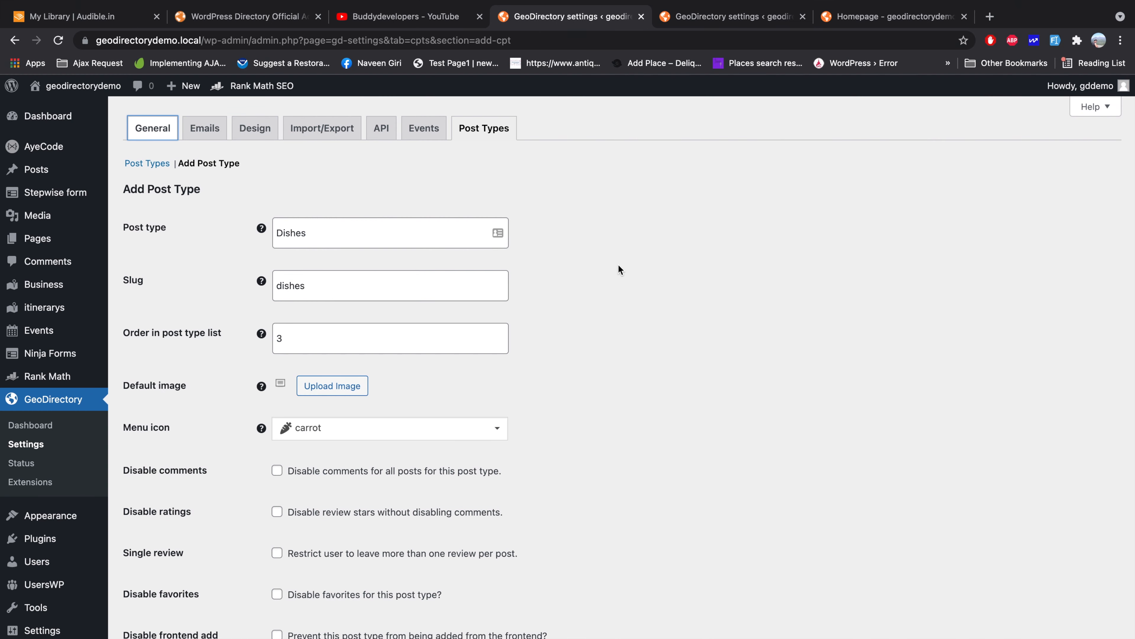
scroll(618, 265, "down", 20)
scroll(619, 269, "down", 8)
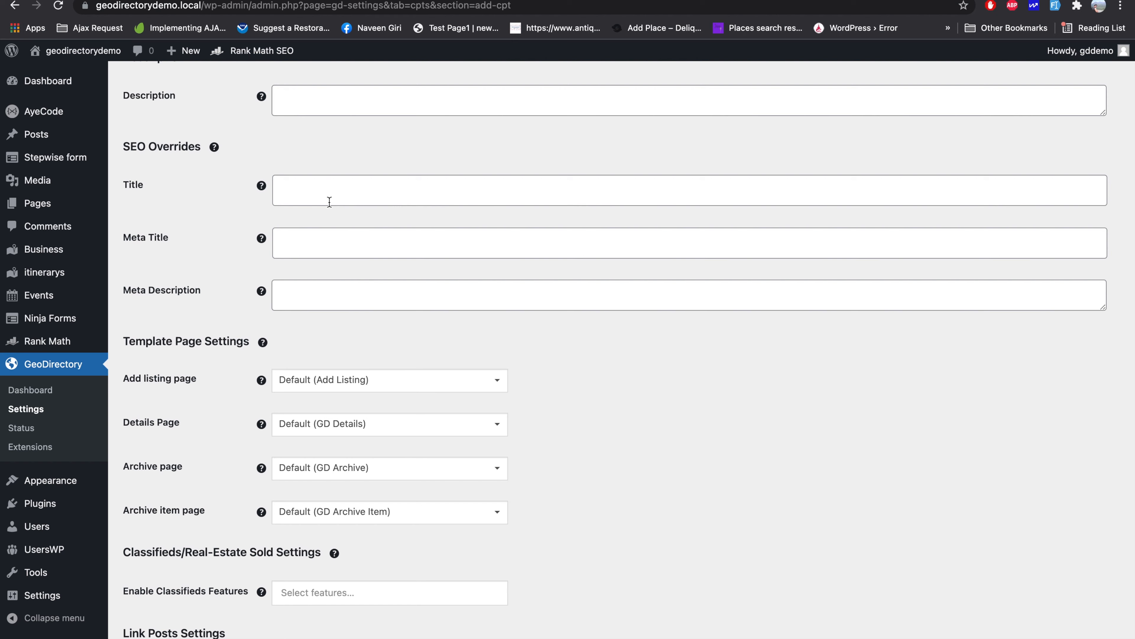
scroll(367, 337, "down", 2)
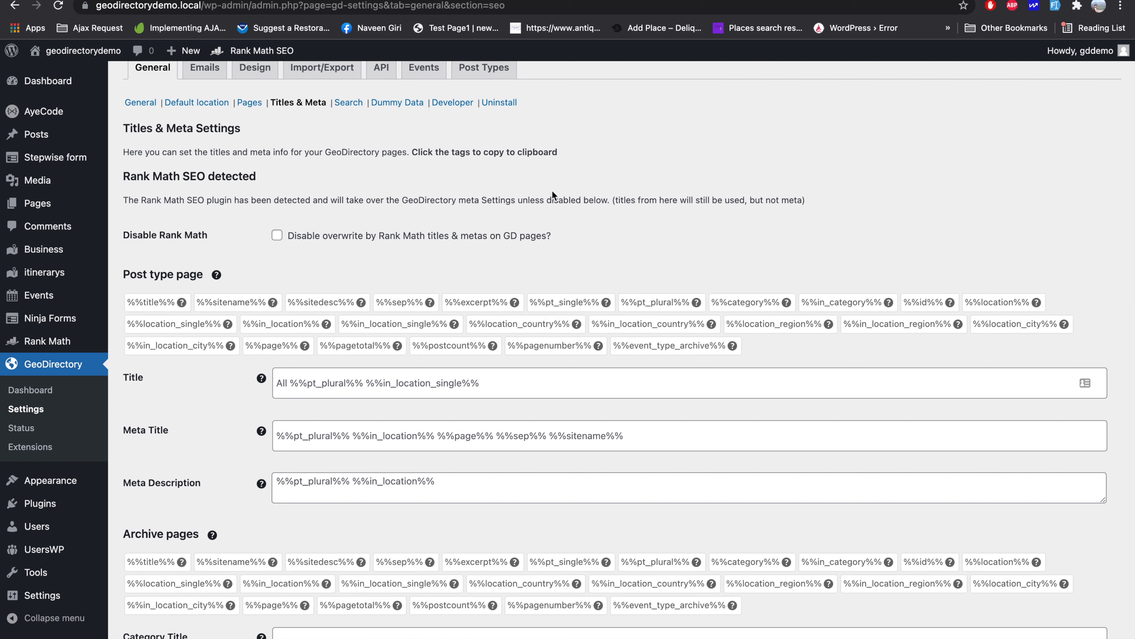
Open GeoDirectory's general Pages settings and review the default page and template assignments, including the choices for the Location page
scroll(273, 139, "up", 2)
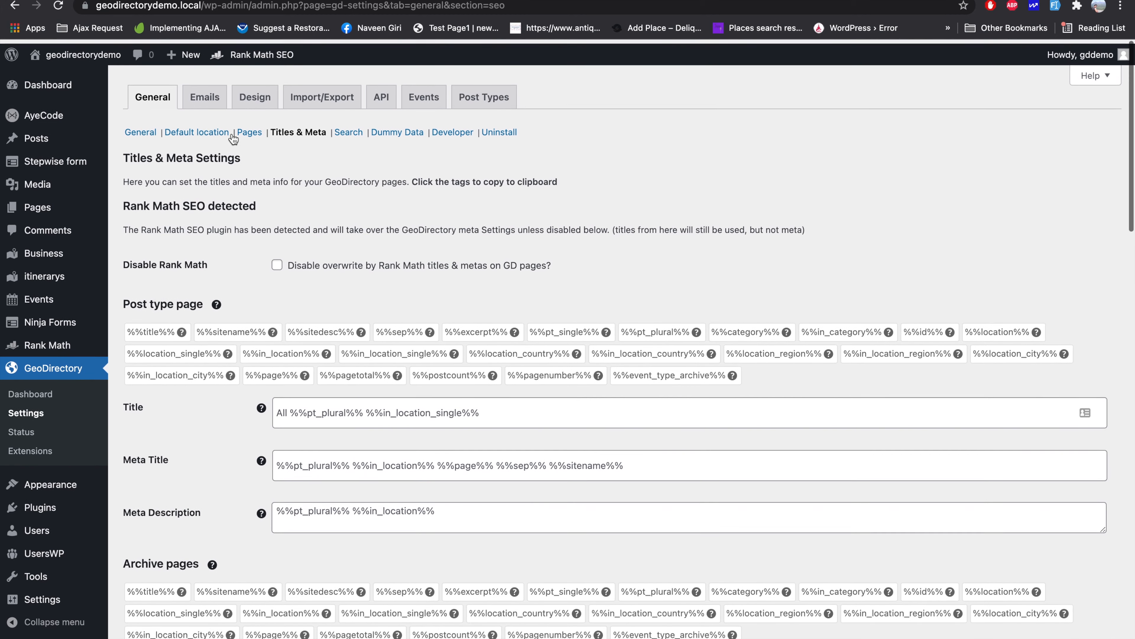
left_click(147, 130)
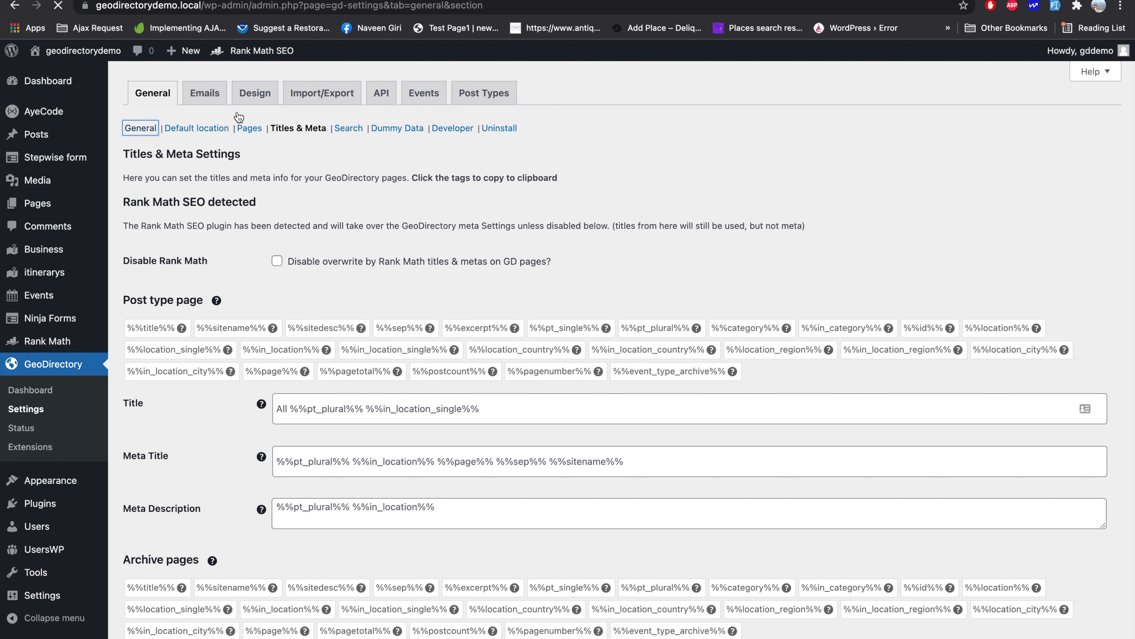
left_click(251, 130)
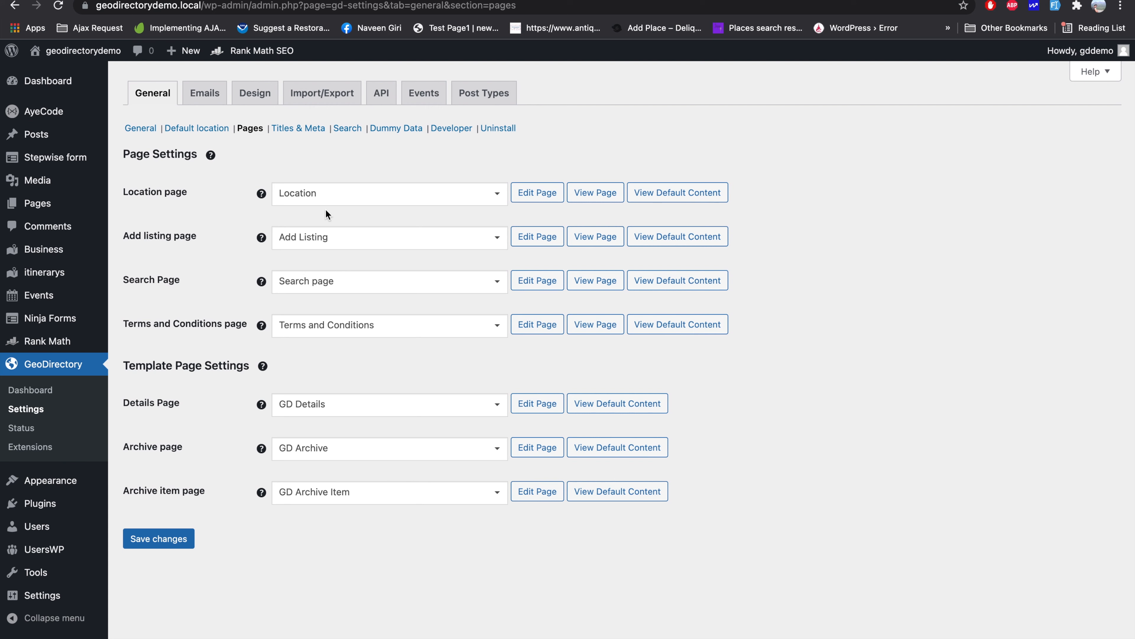
left_click(370, 194)
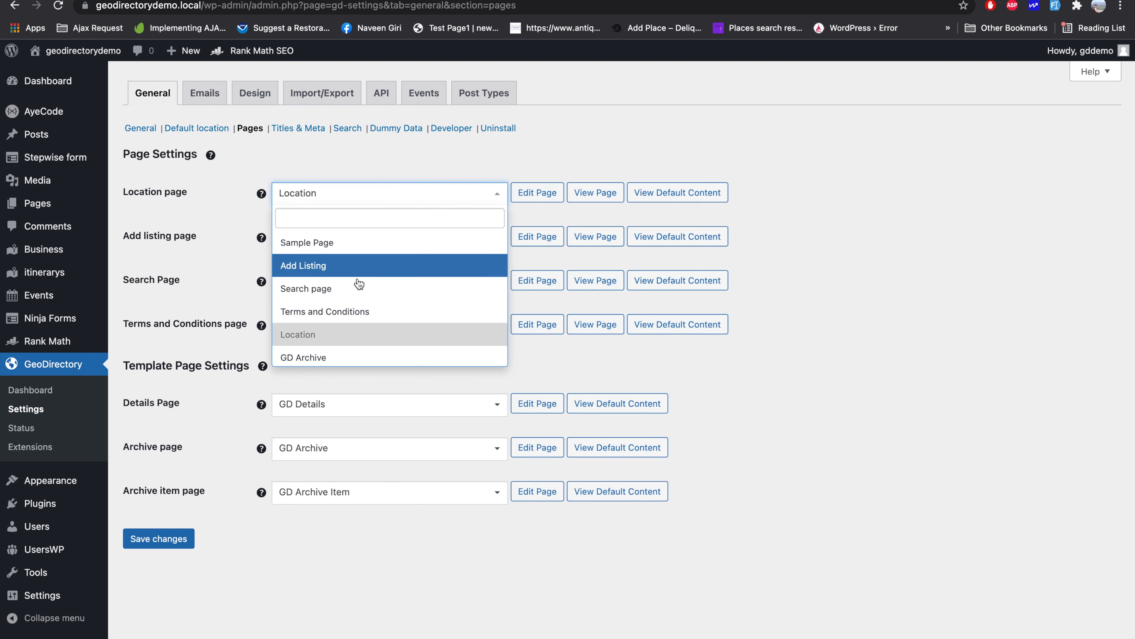
left_click(203, 211)
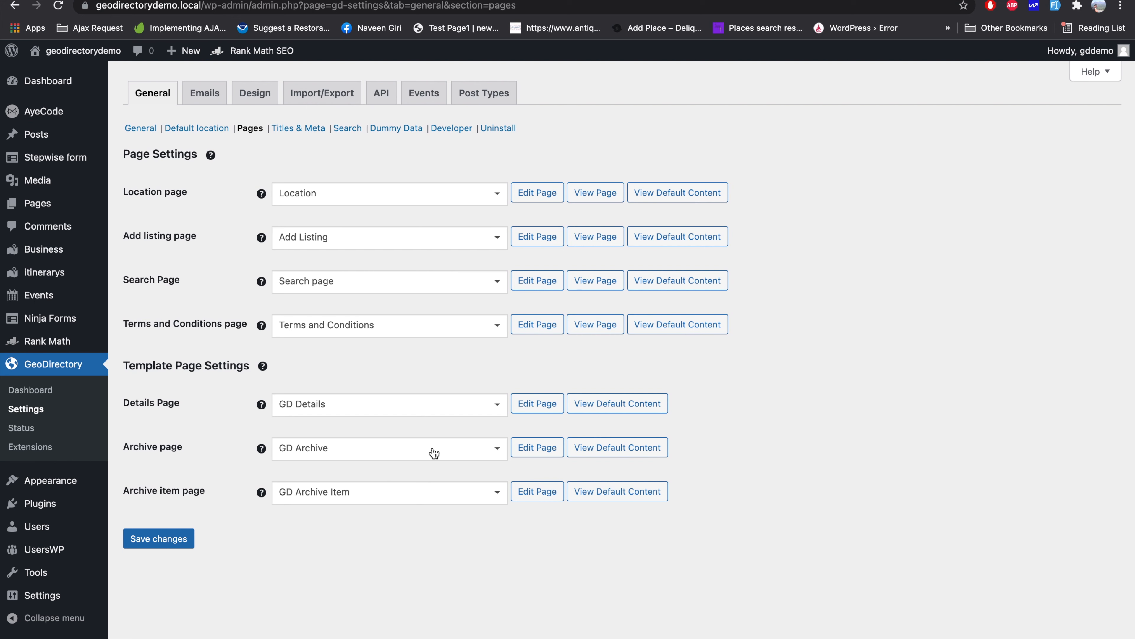
mouse_move(62, 264)
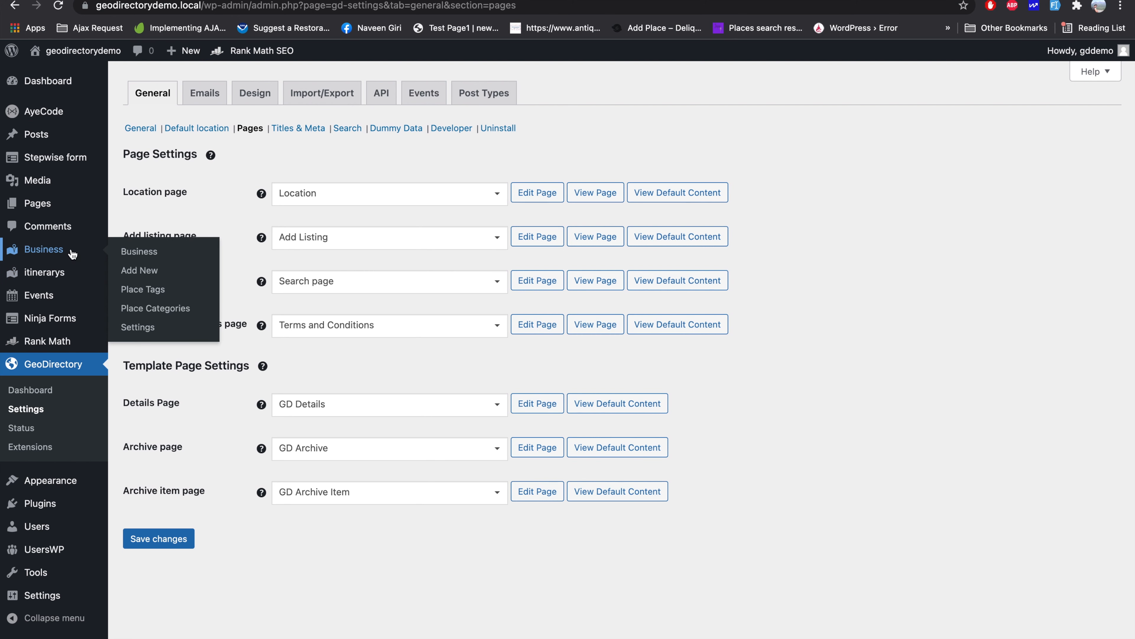
mouse_move(40, 295)
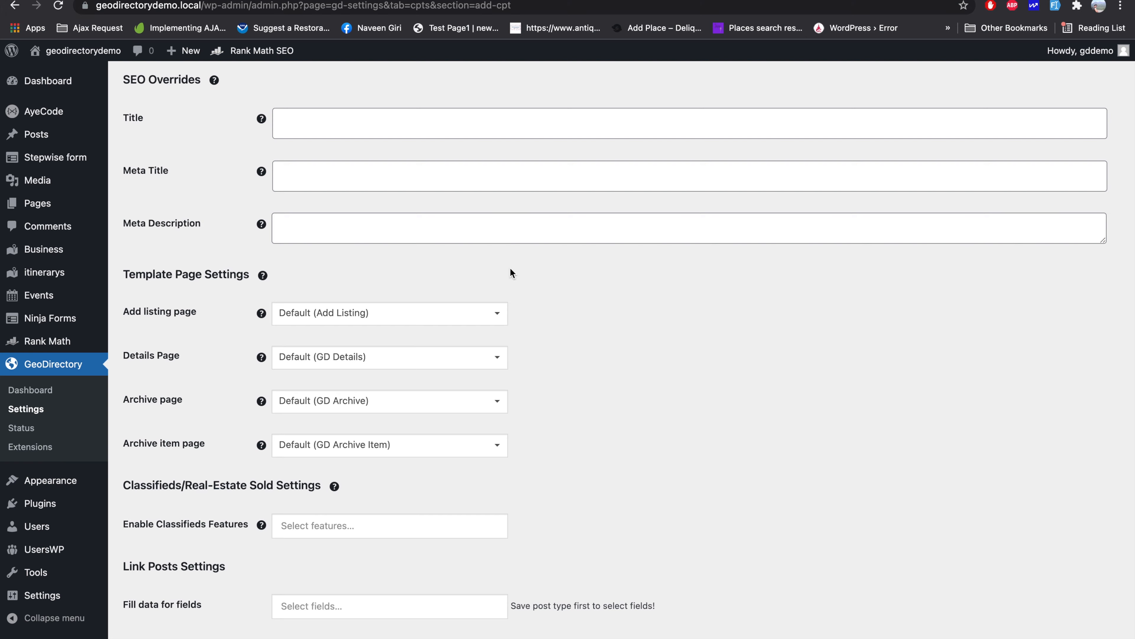
On the Add Post Type form, try Account as the Add listing page, then restore Default (Add Listing)
scroll(510, 267, "up", 3)
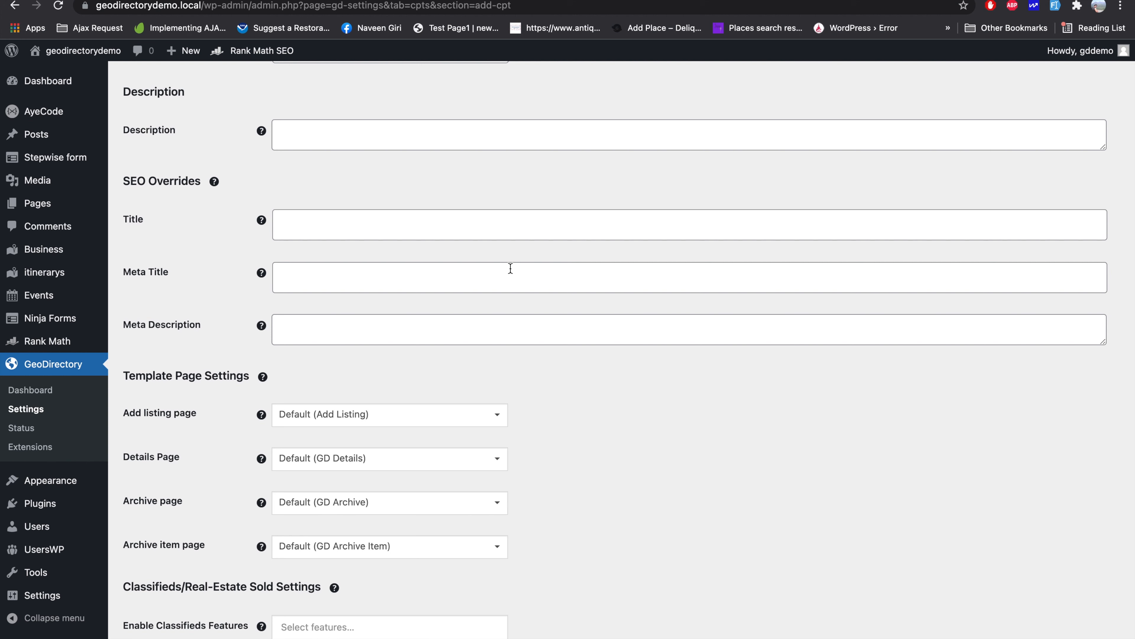
left_click(364, 414)
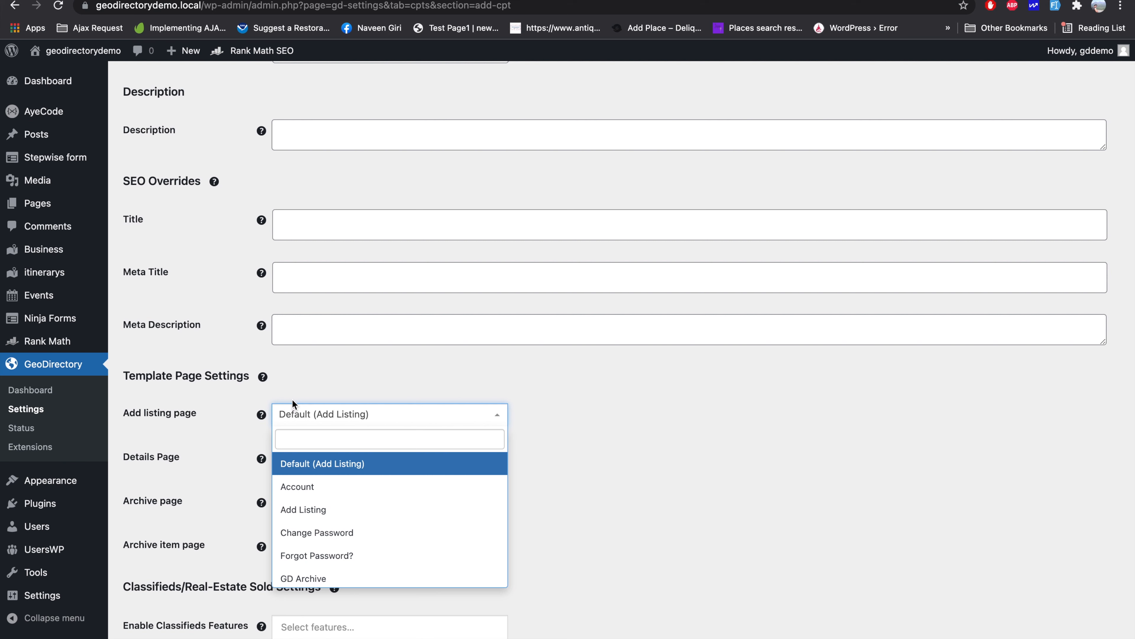
left_click(360, 423)
left_click(353, 424)
left_click(343, 491)
left_click(442, 418)
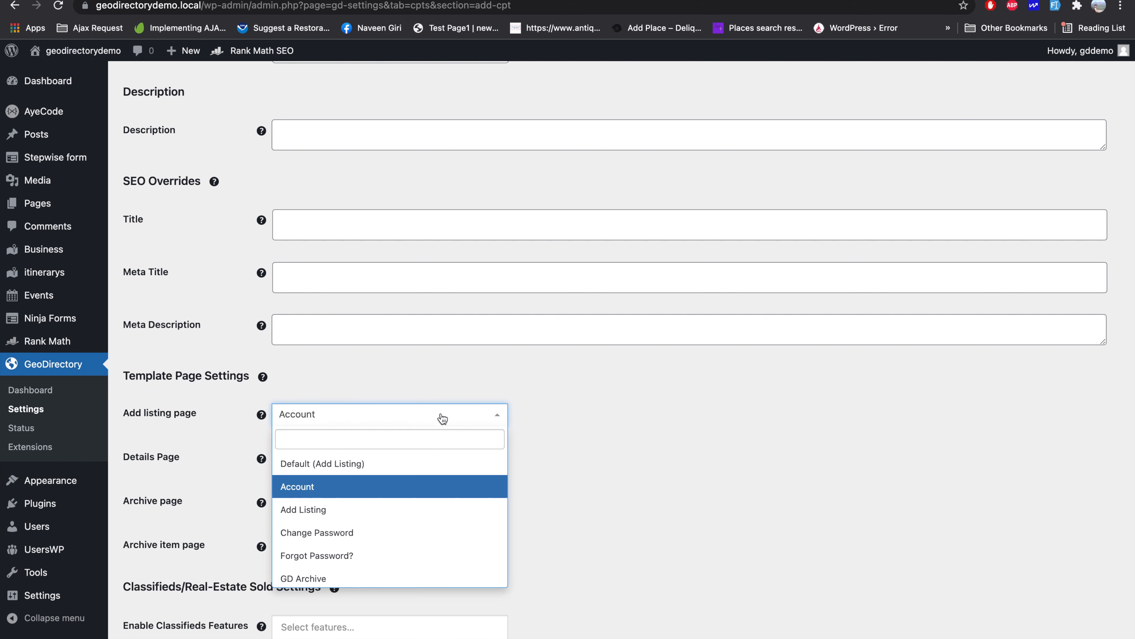
left_click(389, 463)
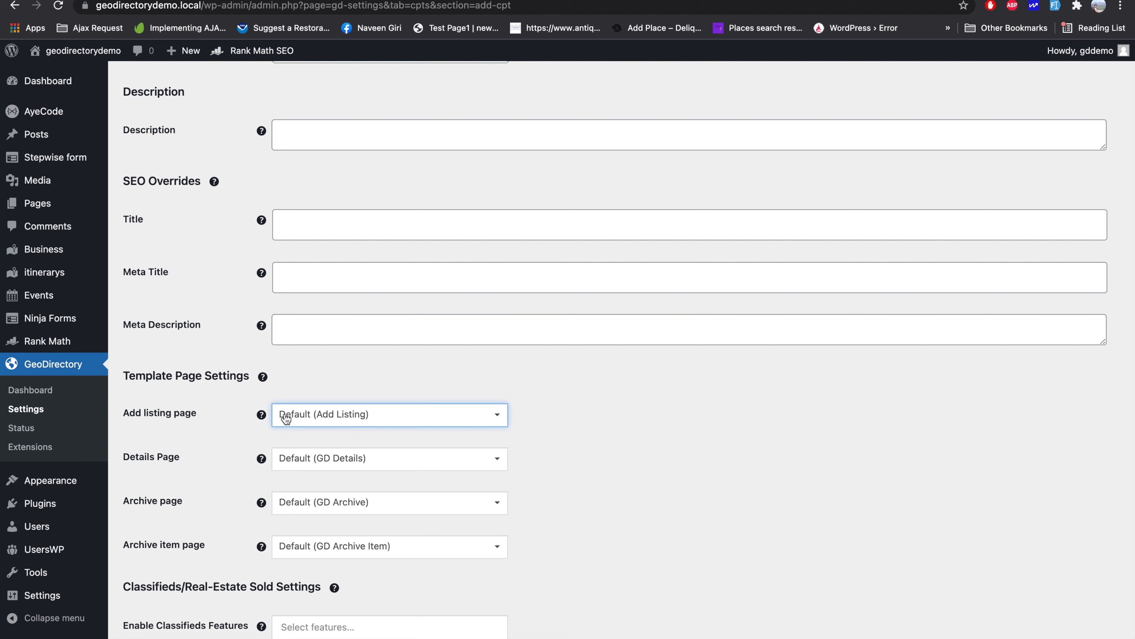
Examine the options offered for Enable Classifieds Features and for filling data in the Link Posts Settings
scroll(293, 405, "down", 5)
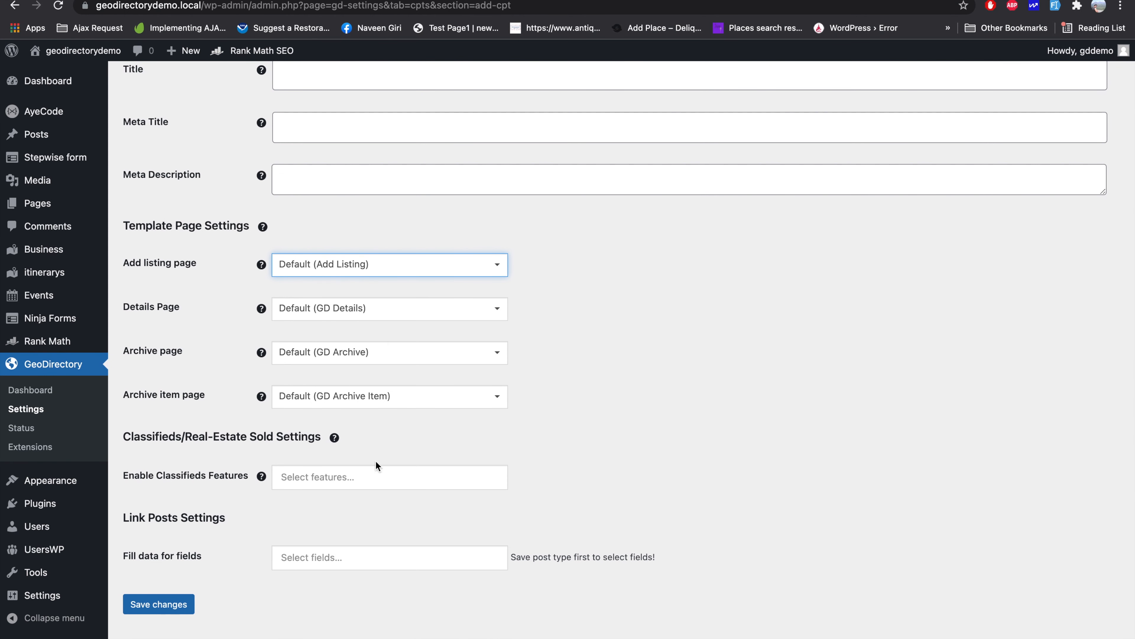
left_click(352, 473)
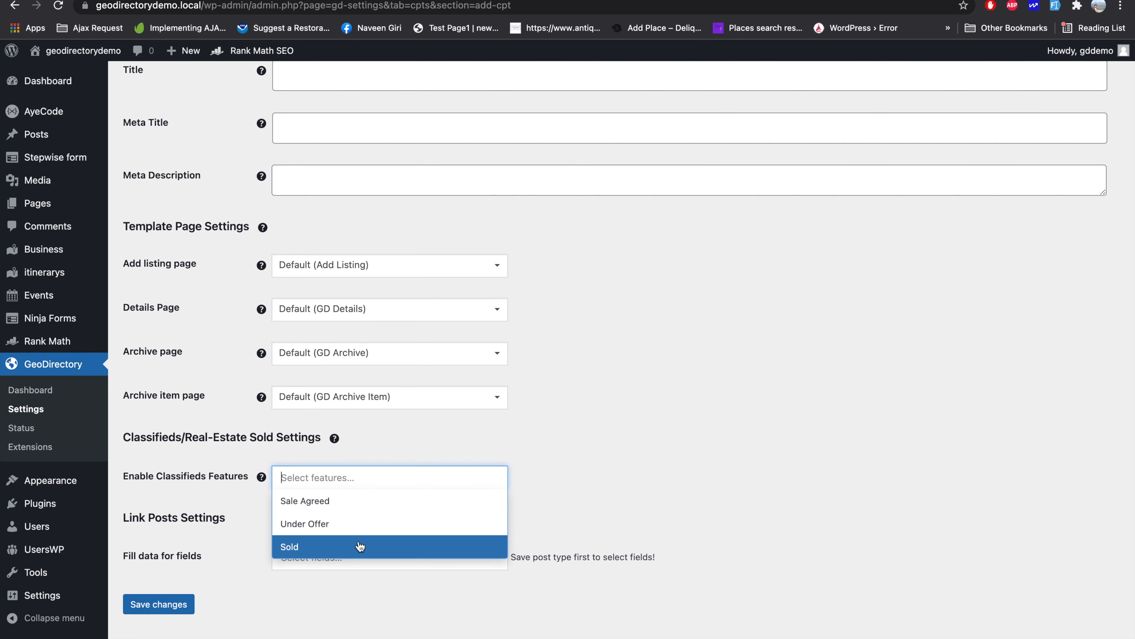
left_click(565, 492)
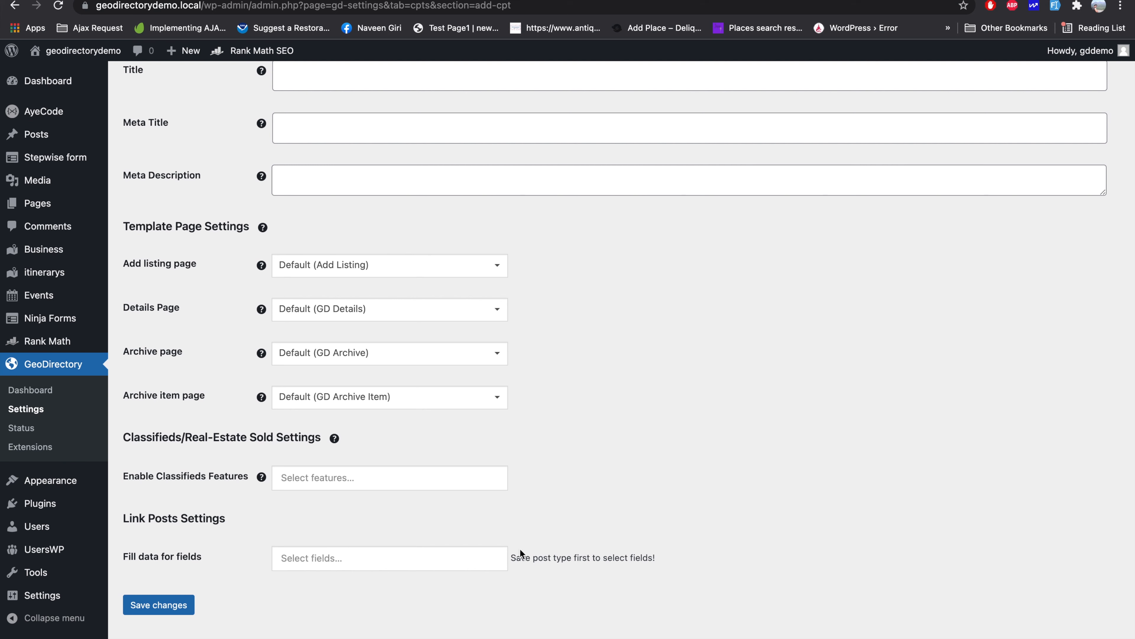
left_click_drag(513, 555, 651, 557)
left_click(490, 566)
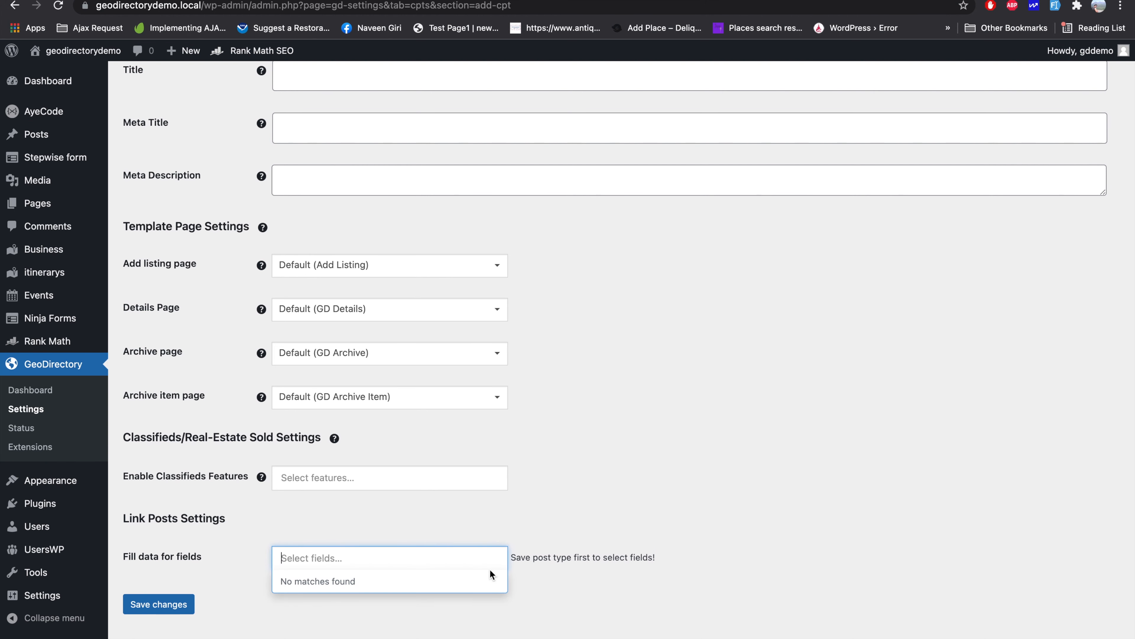
Check the Dishes post type form once more and save the new post type
scroll(574, 371, "up", 20)
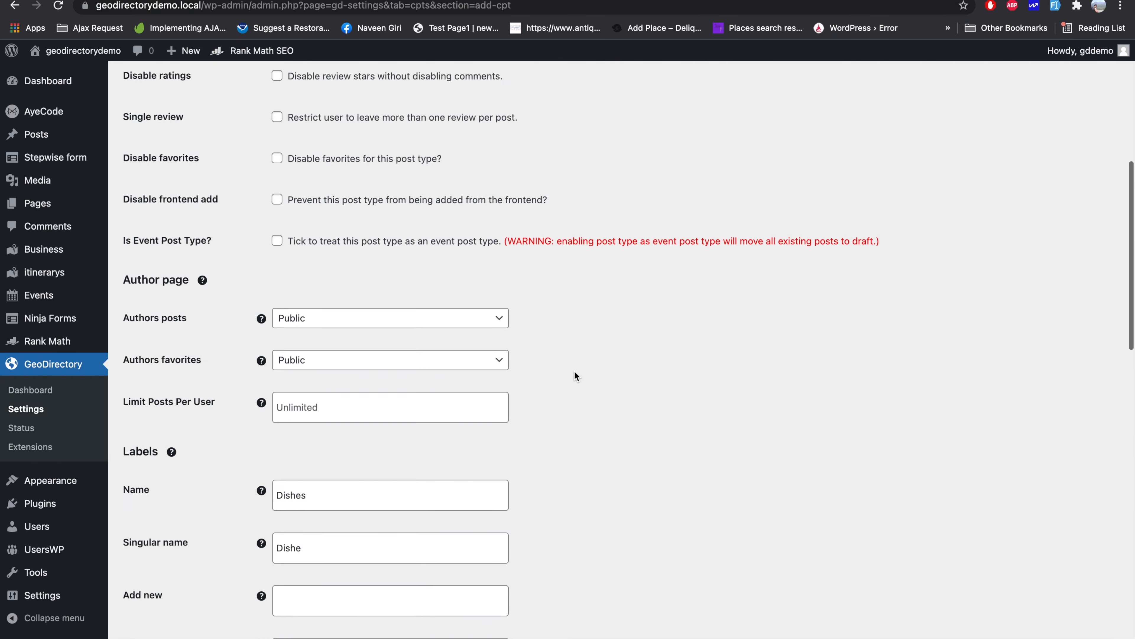
scroll(574, 370, "down", 15)
scroll(576, 375, "down", 5)
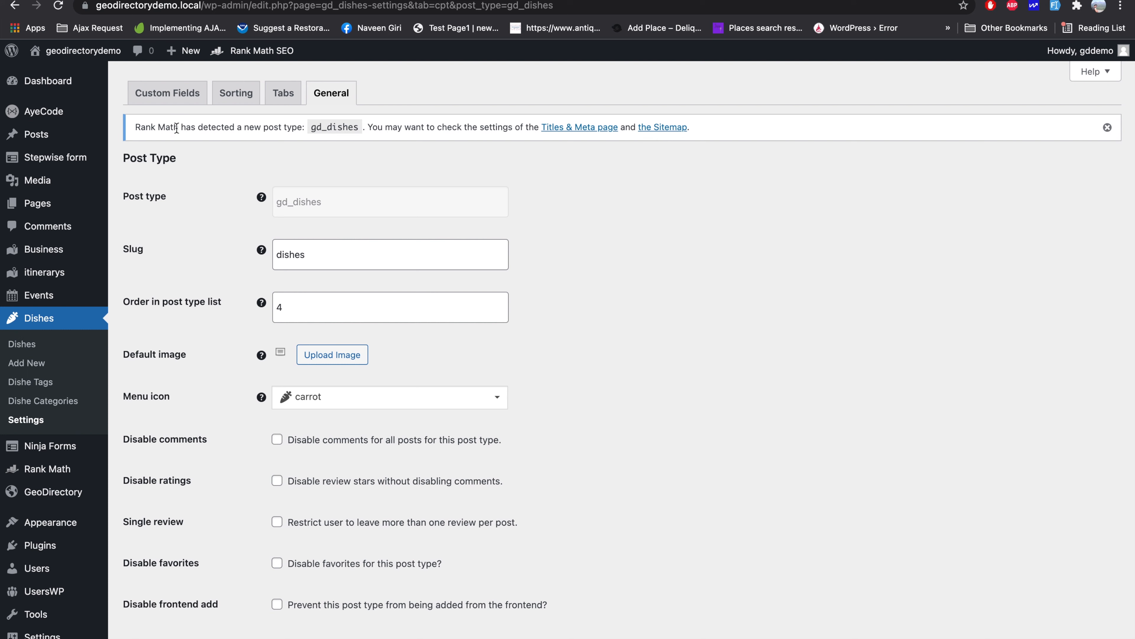
Open the custom fields of the Dishes post type and review the standard, predefined and existing listing form fields
left_click(172, 99)
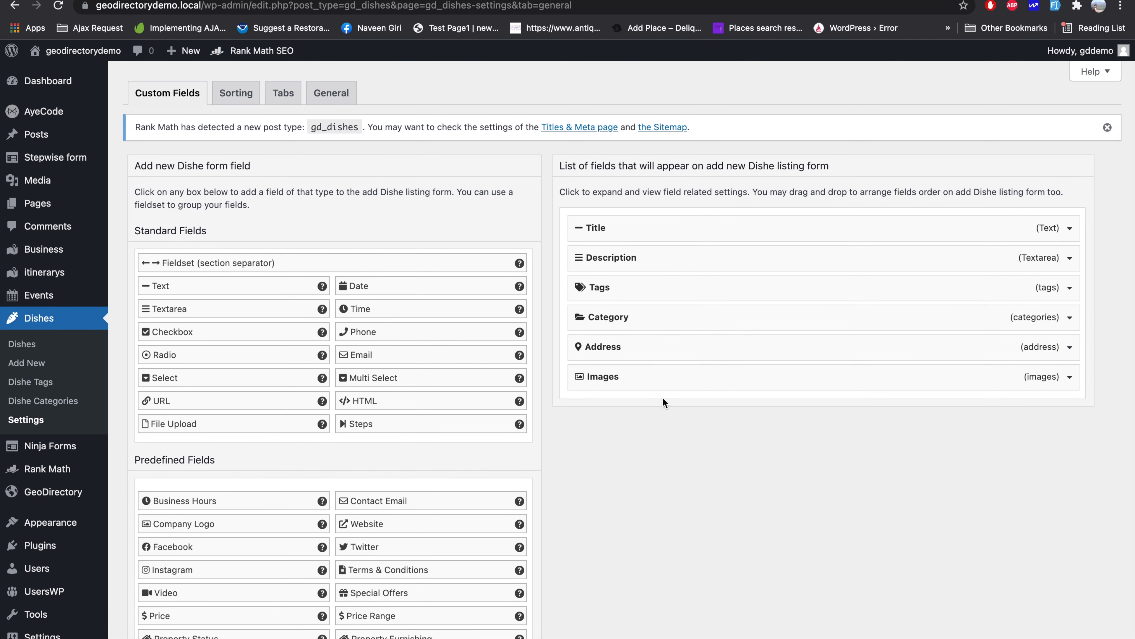
scroll(365, 325, "down", 3)
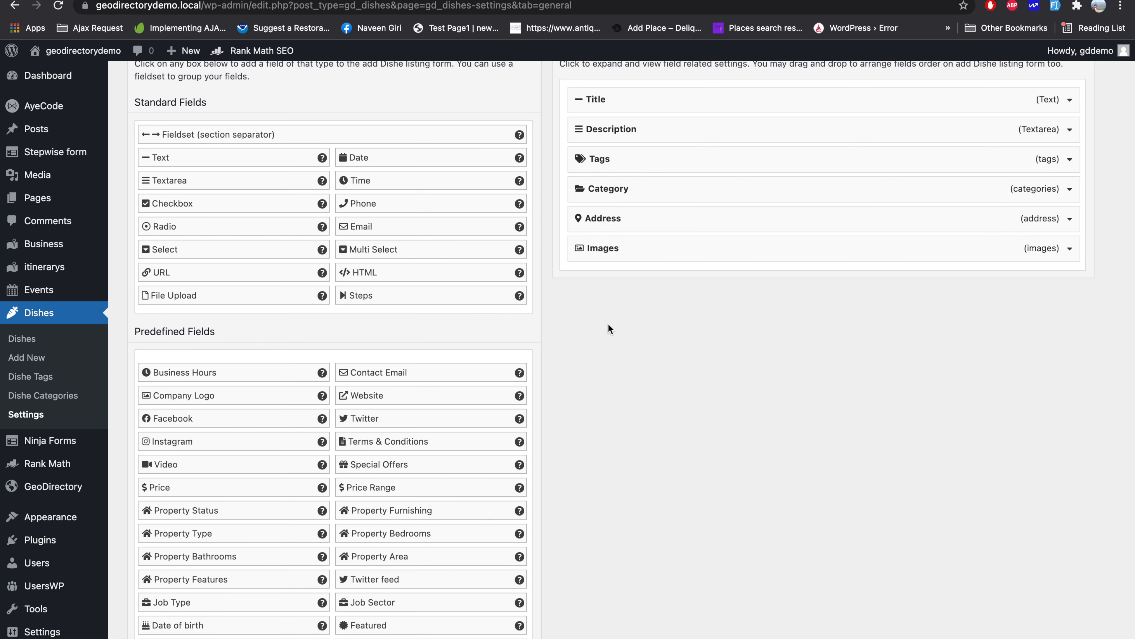
scroll(601, 304, "up", 3)
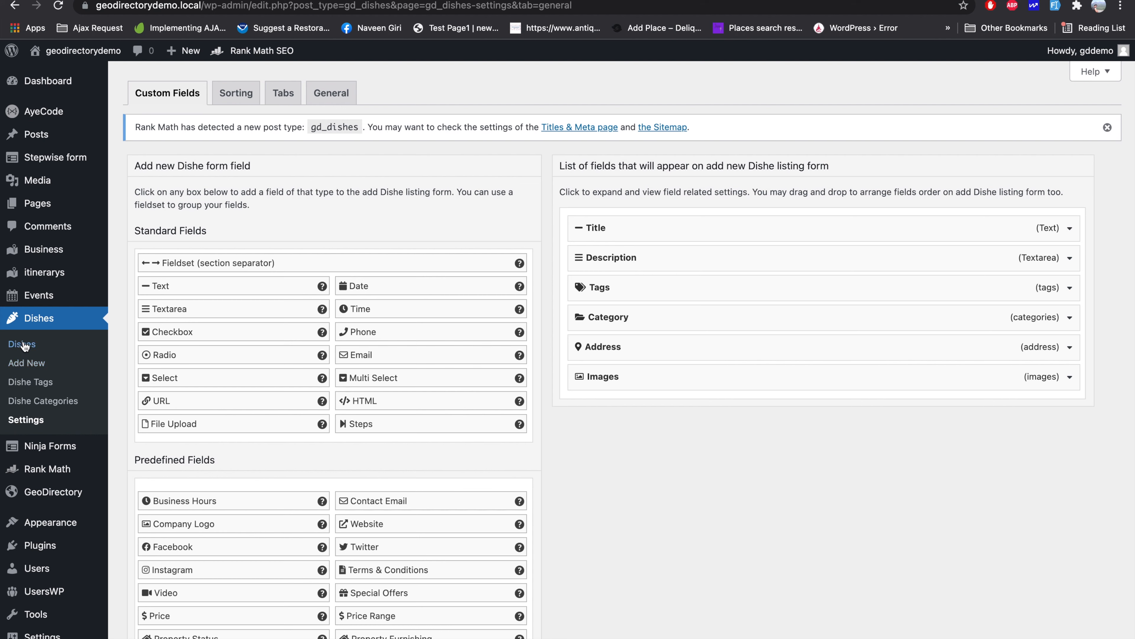
In the site's menu editor, add the Add Dishe listing link from the GeoDirectory endpoints to GD Menu
mouse_move(90, 52)
left_click(554, 0)
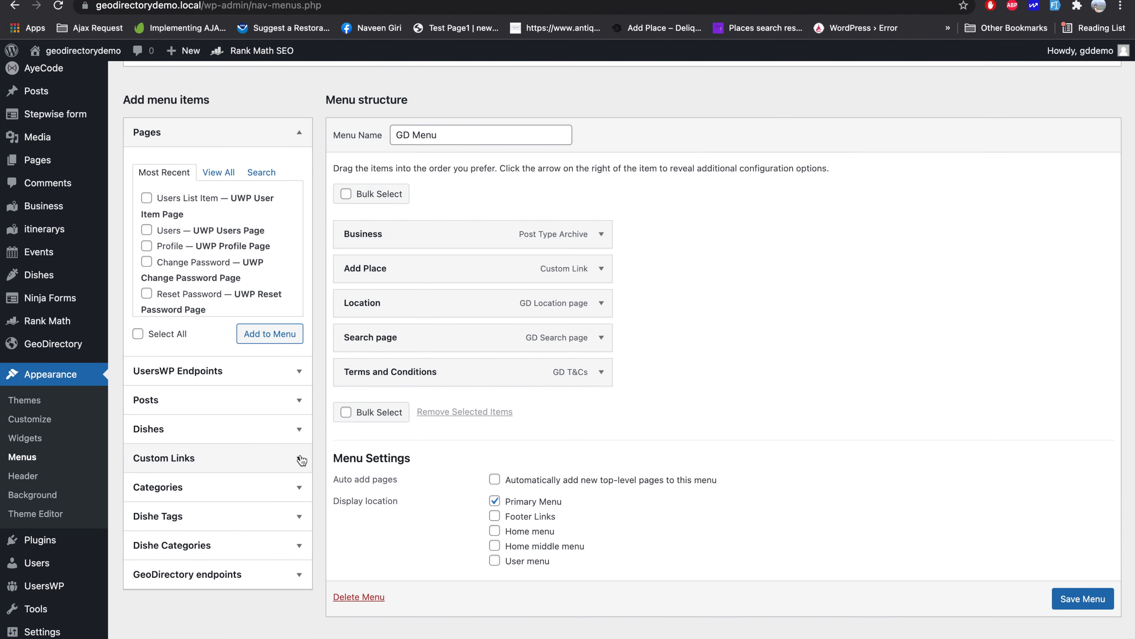
left_click(246, 574)
scroll(245, 572, "down", 3)
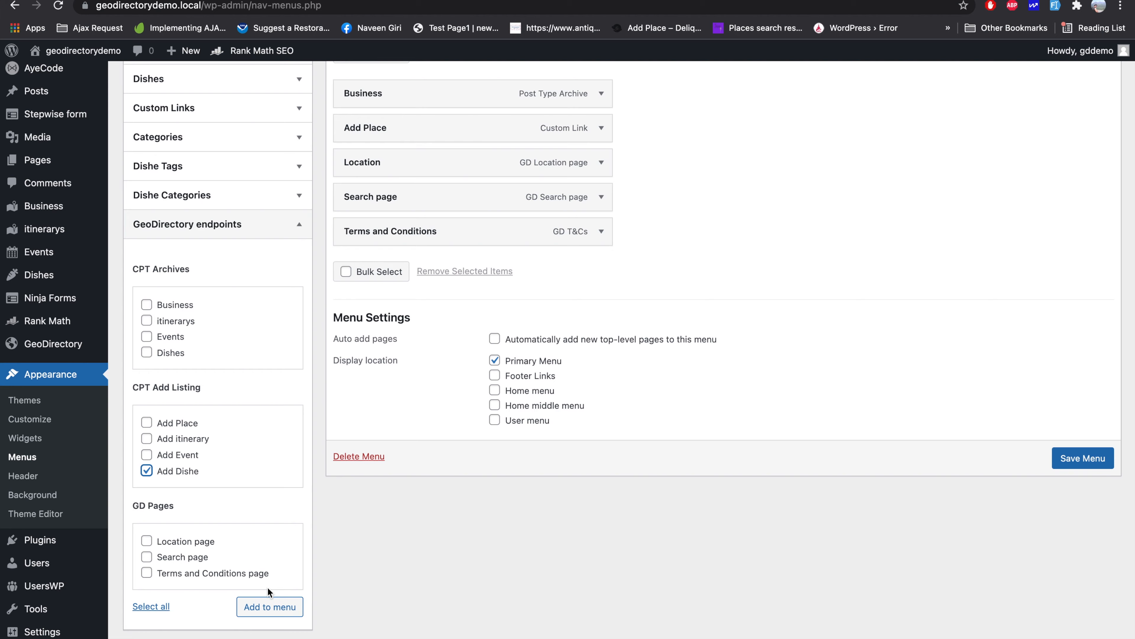
left_click(268, 606)
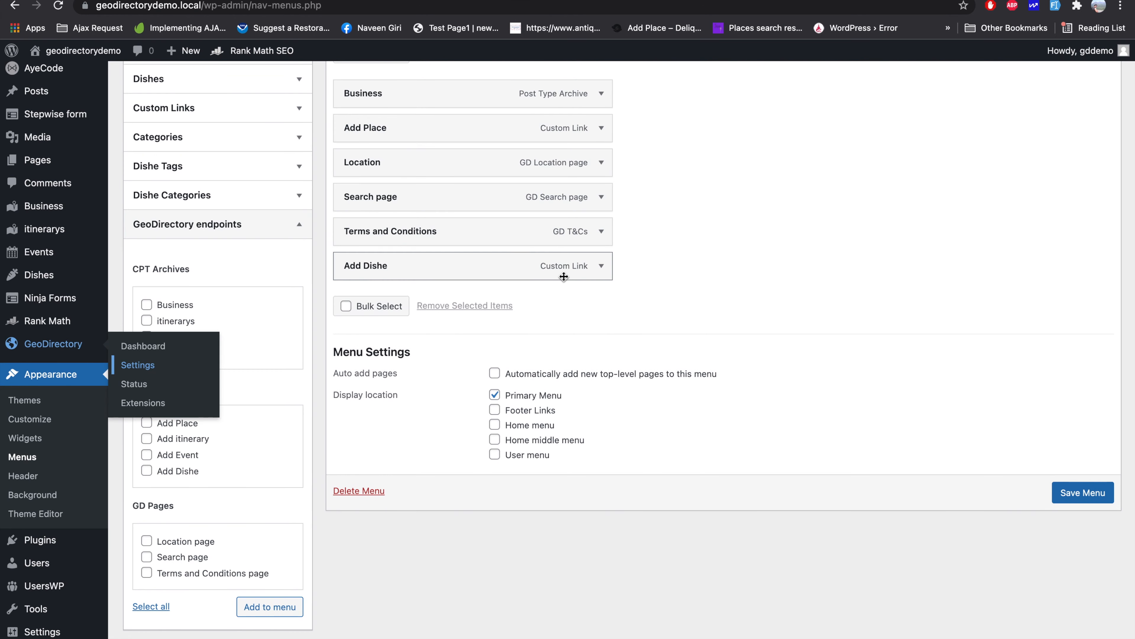
Change the new menu item's navigation label to Add Dish and save the menu
left_click(599, 273)
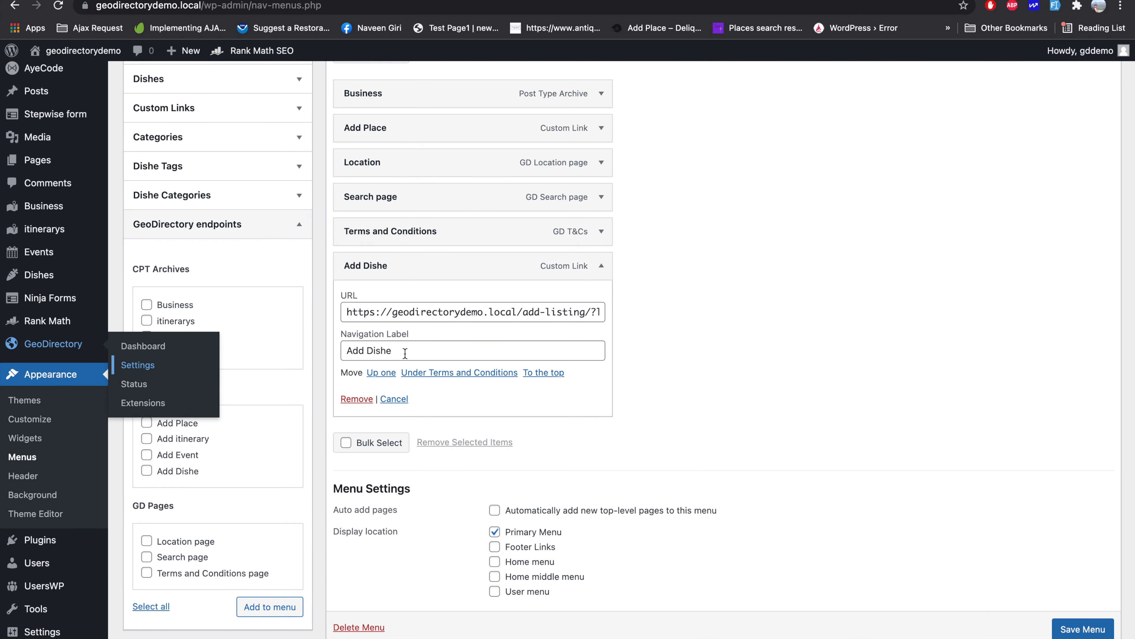
left_click(404, 353)
key("BackSpace")
left_click(642, 416)
scroll(853, 559, "down", 1)
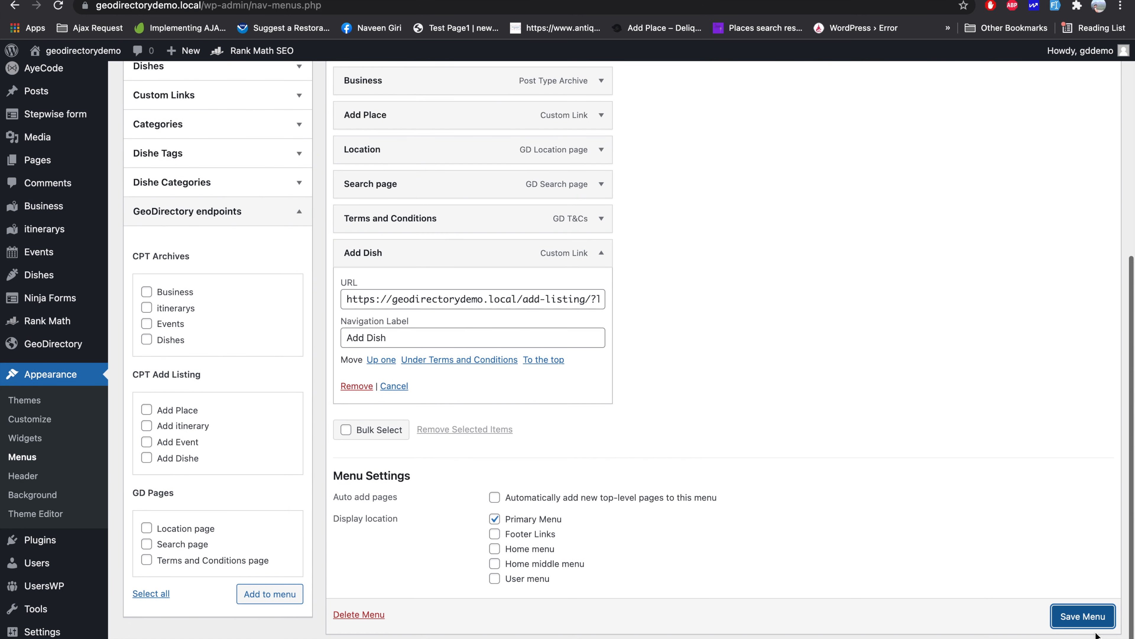
left_click(1081, 616)
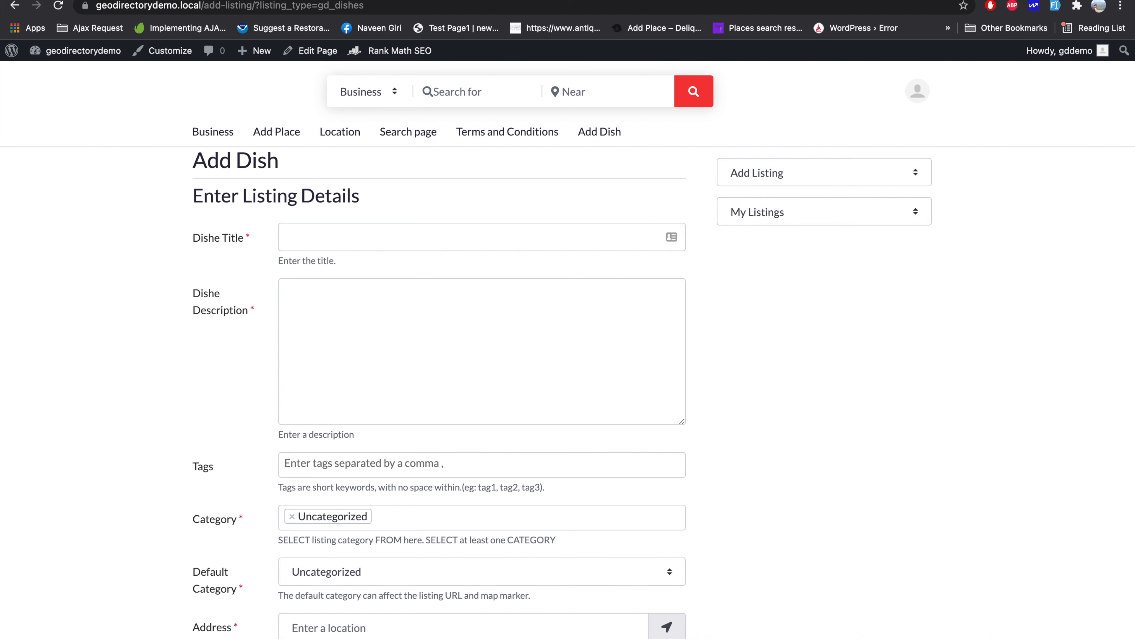
Open the site's Add Place page in a separate browser tab and compare it with the Add Dish page
right_click(294, 136)
left_click(604, 110)
left_click(884, 1)
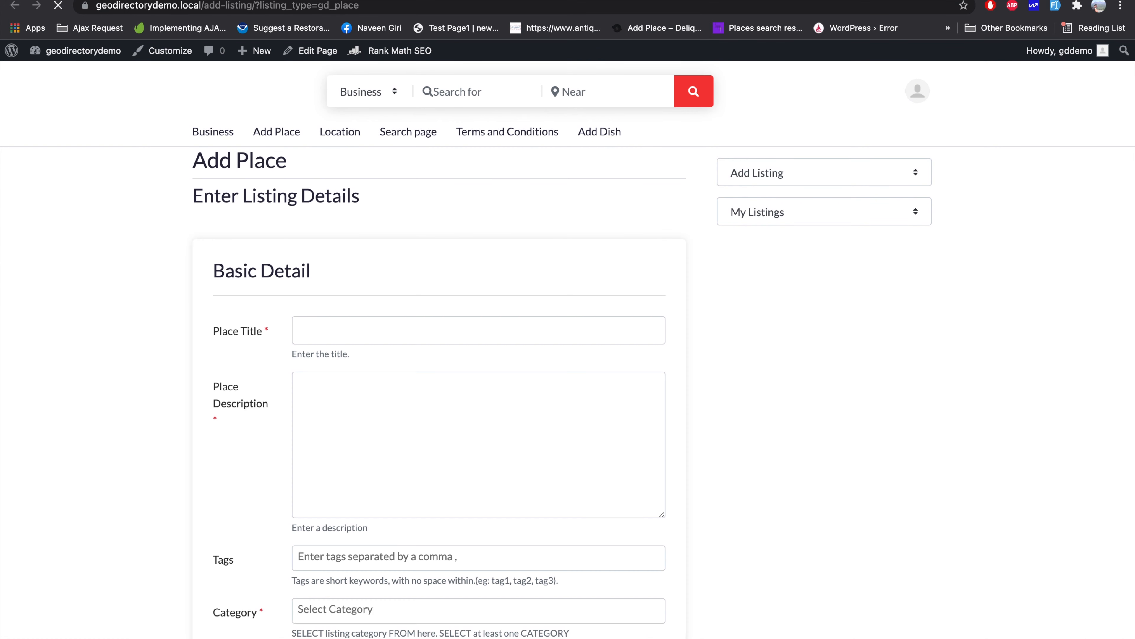
key("ctrl+shift+Tab")
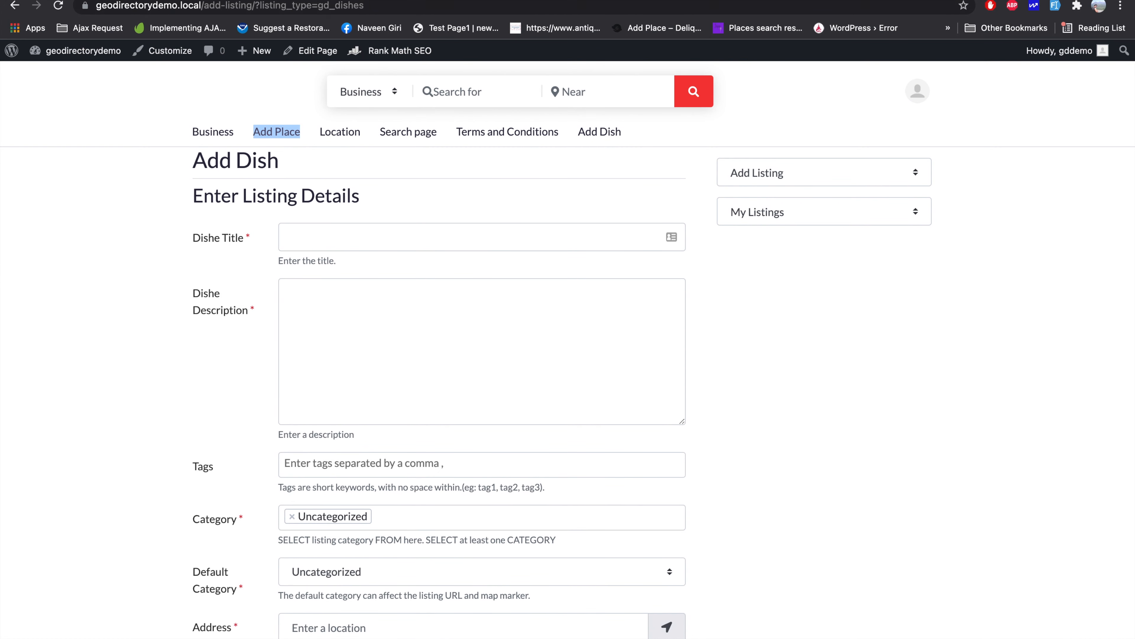
key("ctrl+Tab")
key("ctrl+shift+Tab")
key("ctrl+Tab")
key("ctrl+shift+Tab")
key("ctrl+Tab")
key("ctrl+shift+Tab")
Compare the listing_type value in the web addresses of the Add Dish and Add Place pages
double_click(306, 9)
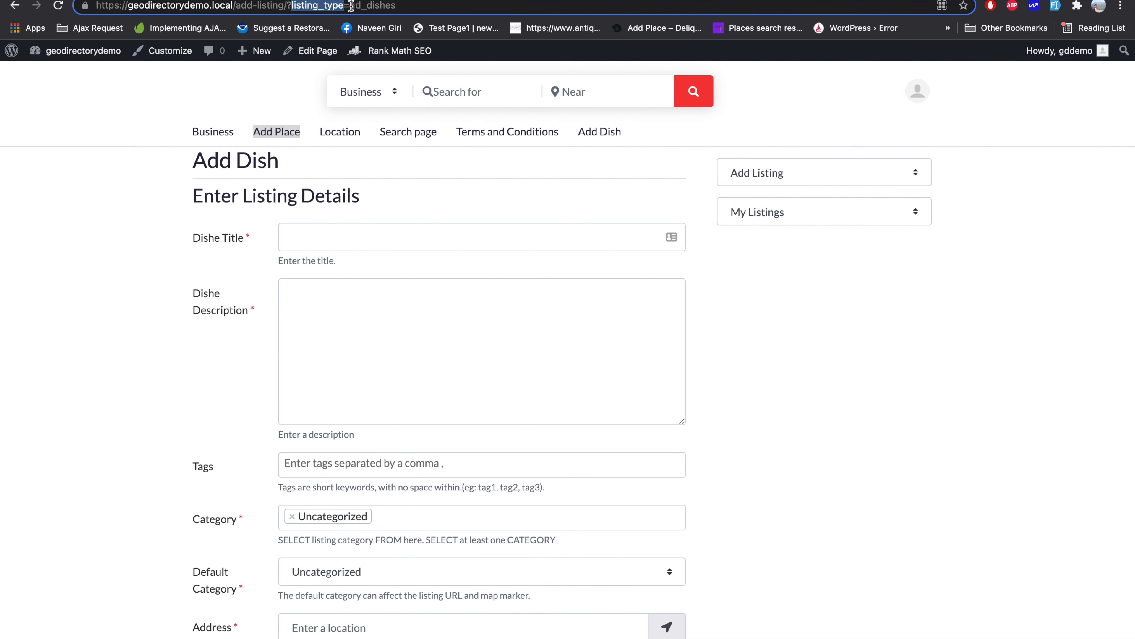
double_click(363, 5)
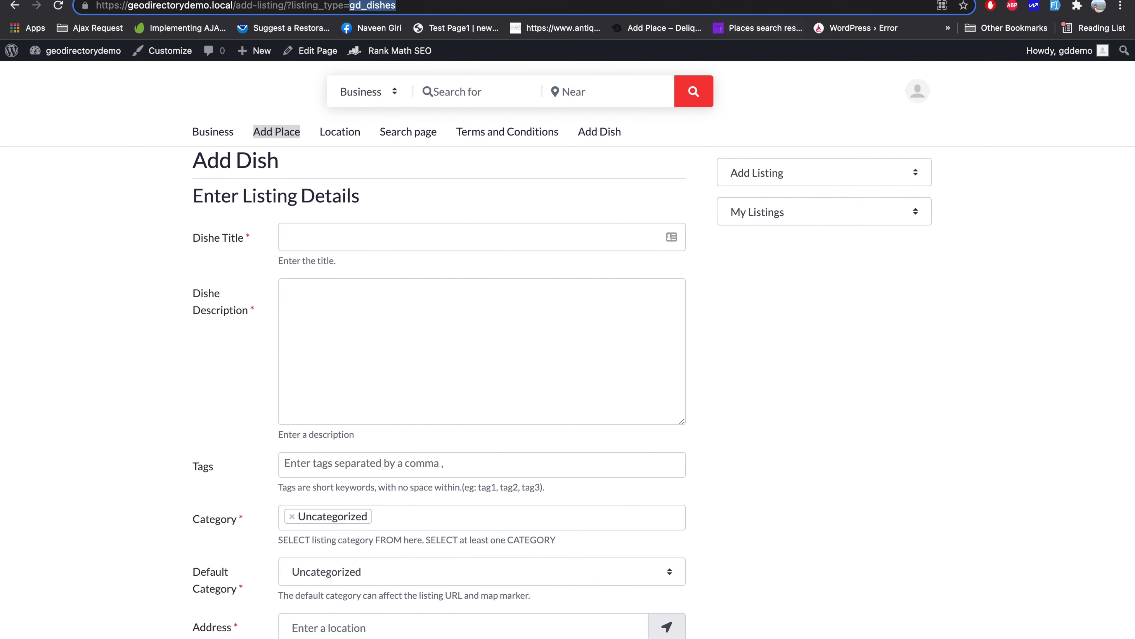
key("ctrl+Tab")
left_click(320, 5)
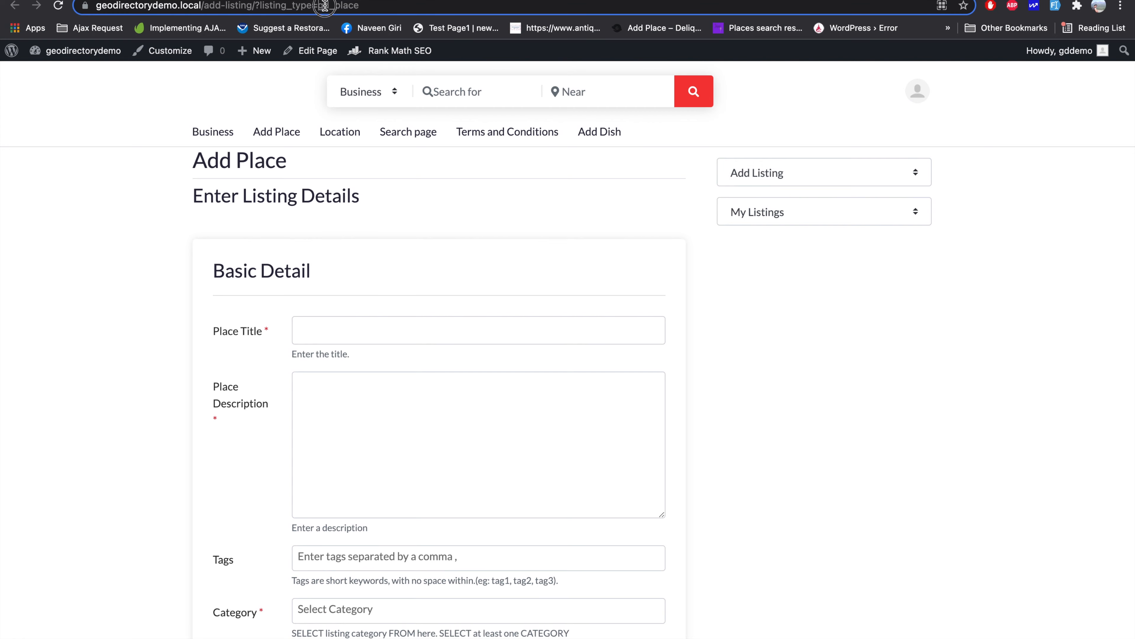
double_click(370, 6)
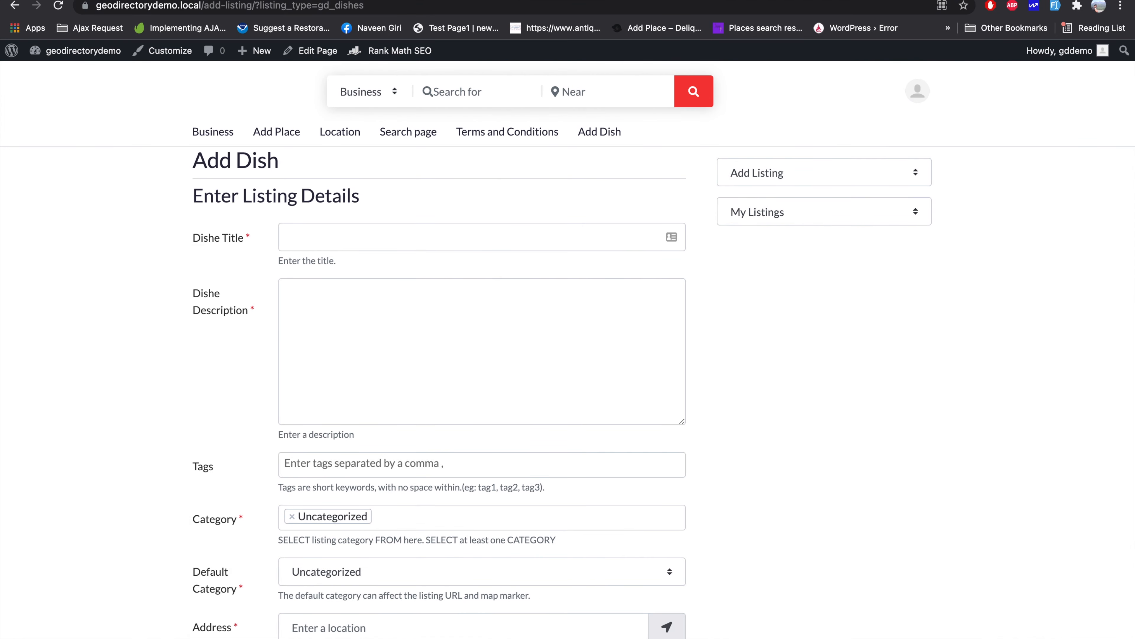
In the Dishes custom fields, add a Steps field with admin name and label General Details, save it and place it above Title
key("ctrl+Tab")
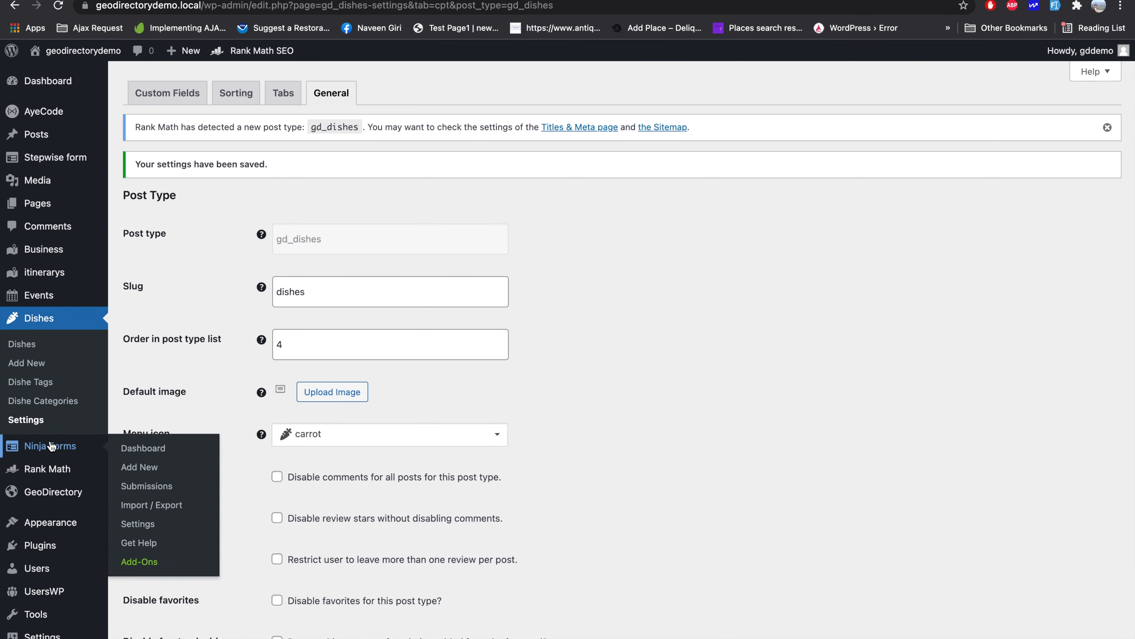
left_click(26, 419)
left_click(385, 425)
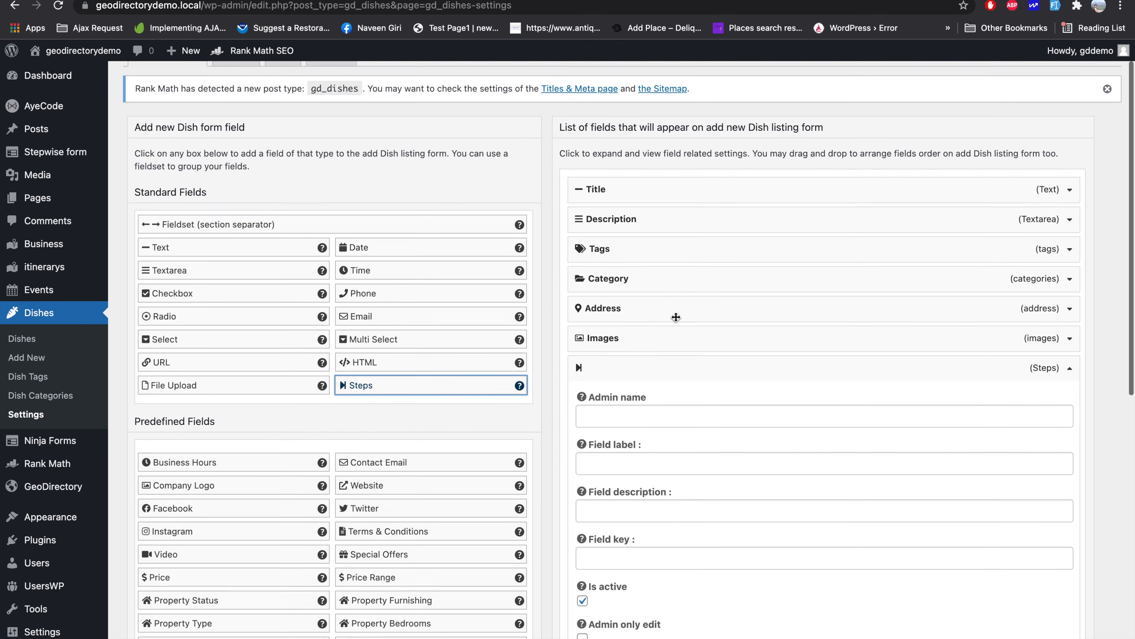
scroll(676, 316, "down", 6)
scroll(717, 246, "up", 4)
left_click(793, 342)
type("General Details")
scroll(970, 481, "down", 5)
key("super+a")
left_click(679, 154)
type("General Details")
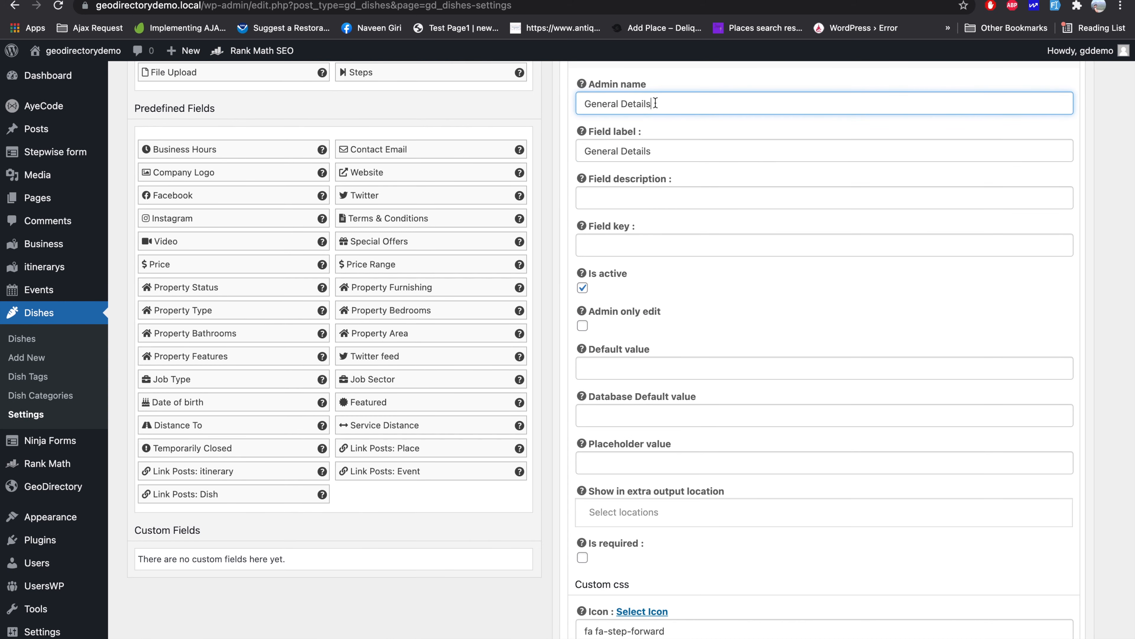
scroll(1089, 532, "down", 5)
left_click(1056, 550)
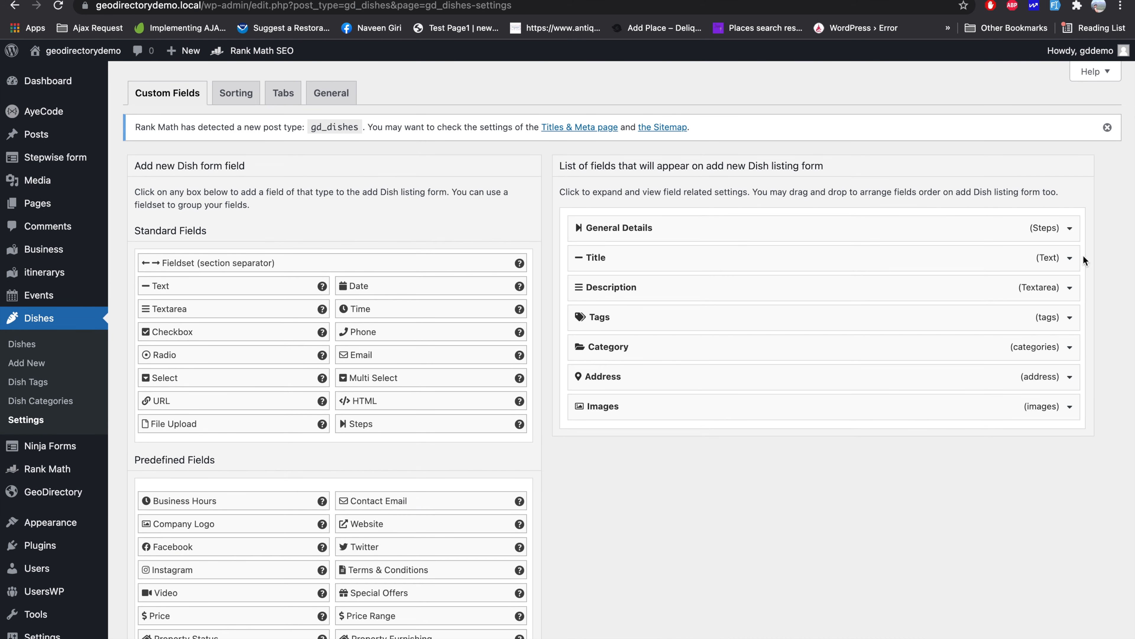
Add a second Steps field with admin name and label Media, save it and place it above Images
left_click(409, 425)
type("Media")
left_click(664, 192)
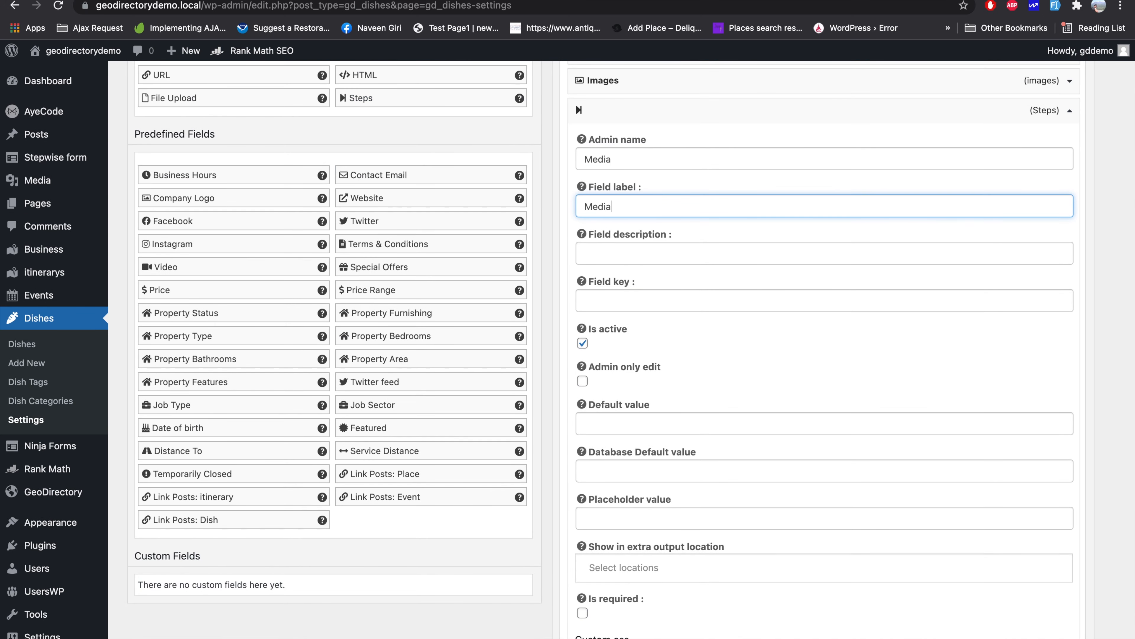
scroll(996, 519, "down", 6)
left_click(1055, 550)
left_click(686, 94)
scroll(317, 178, "up", 9)
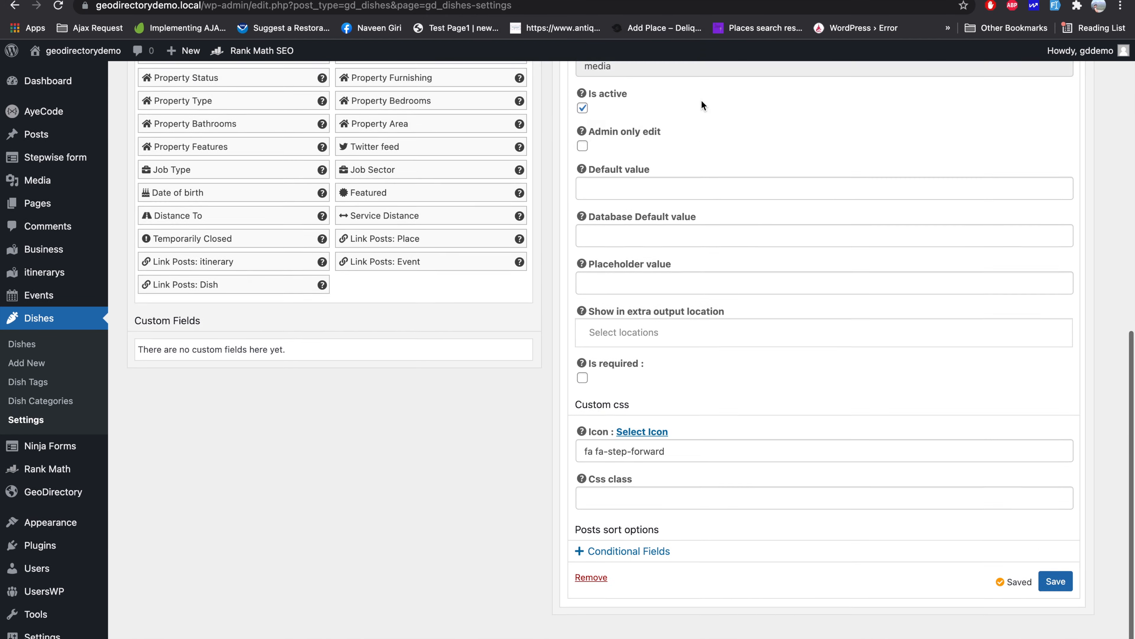
left_click(1071, 248)
left_click_drag(959, 219, 956, 253)
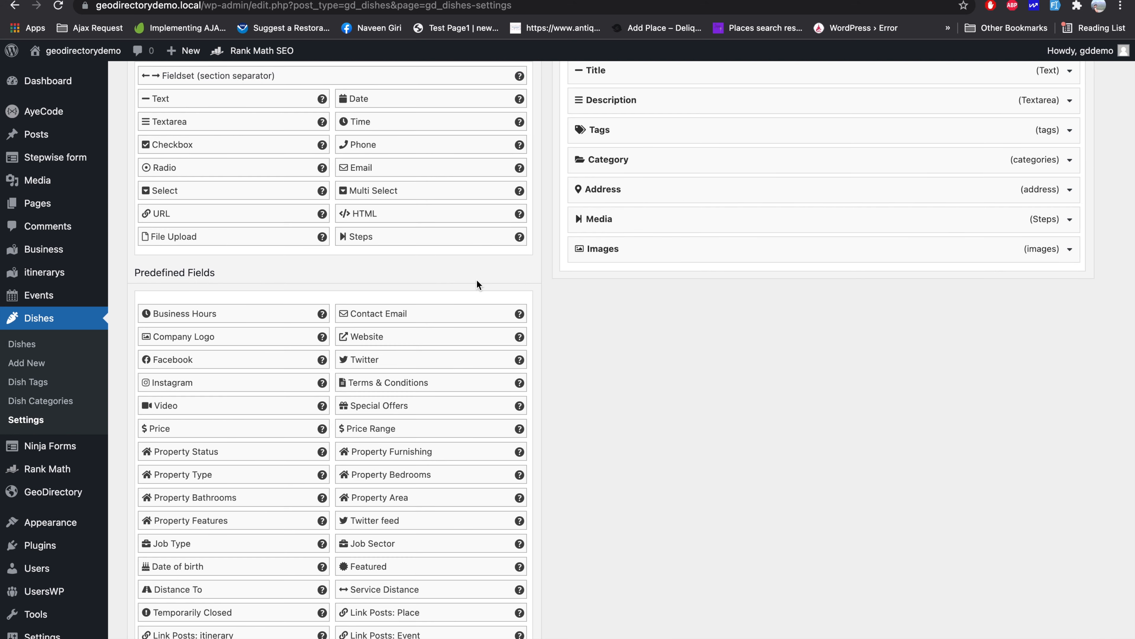
Add the predefined Video field to the Dishes listing form and save it
scroll(299, 152, "down", 5)
left_click(223, 246)
scroll(735, 254, "down", 6)
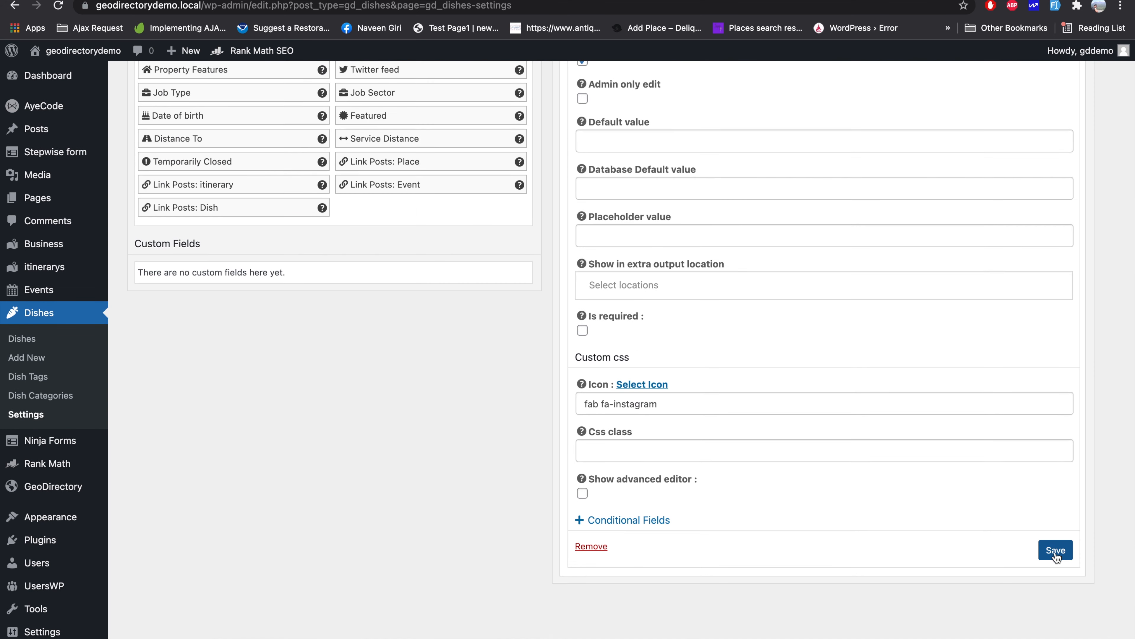
left_click(1057, 550)
Add a Steps field with admin name and label Social Media after the Video field and save it
scroll(458, 284, "up", 9)
left_click(367, 424)
scroll(795, 477, "down", 7)
type("Social Media")
key("super+a")
key("super+c")
left_click(631, 207)
key("super+v")
scroll(760, 371, "down", 6)
left_click(1055, 550)
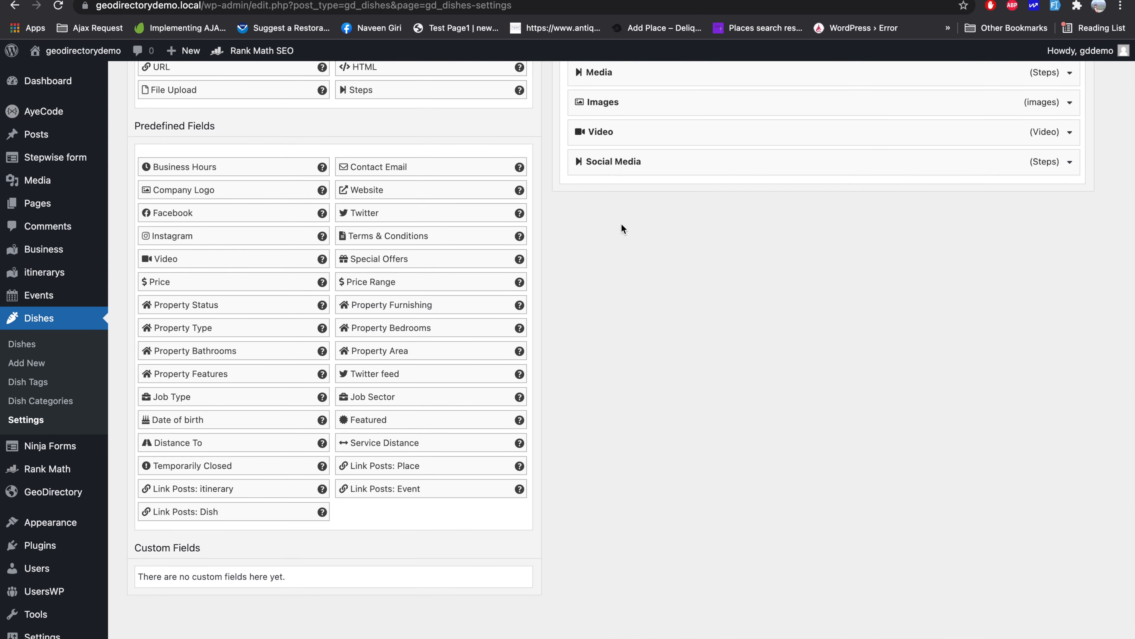
Add the predefined Facebook and Instagram fields below the Social Media step and save each one
left_click(208, 211)
scroll(829, 549, "down", 6)
left_click(1056, 550)
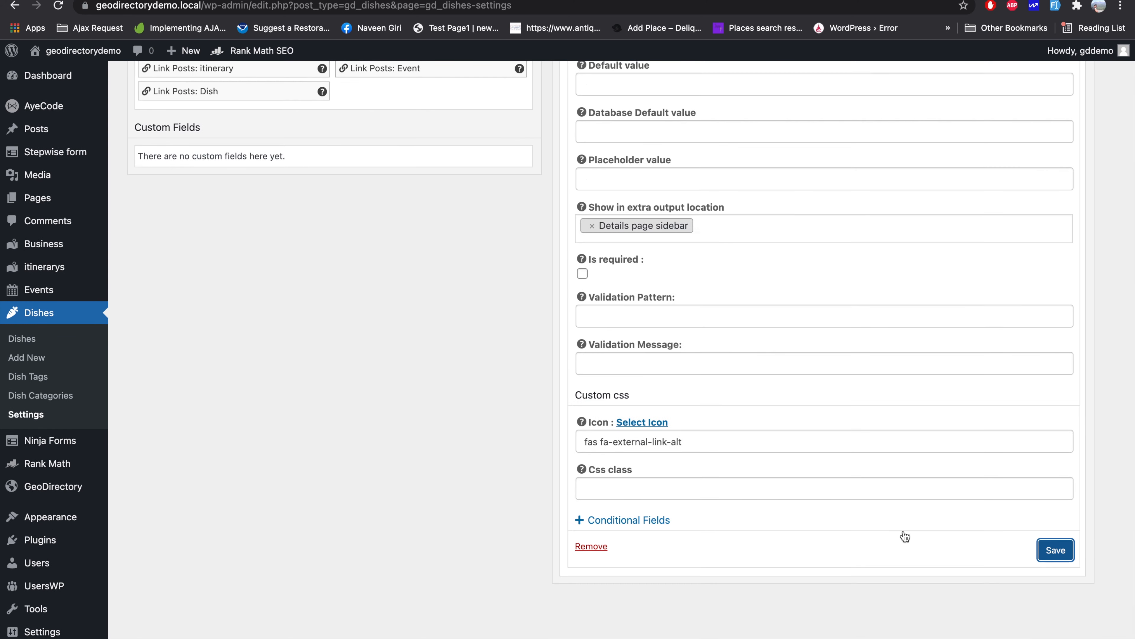
scroll(357, 470, "up", 4)
left_click(176, 419)
scroll(759, 566, "down", 14)
left_click(1056, 549)
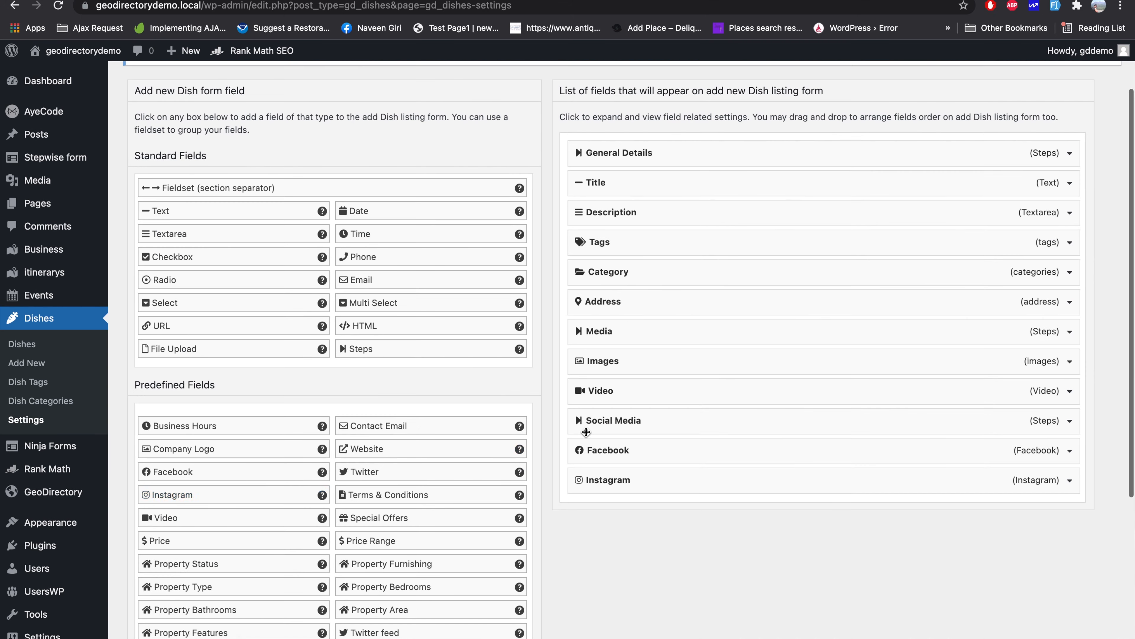
Add the predefined Twitter field to the listing form and save it
left_click(376, 471)
scroll(983, 606, "down", 14)
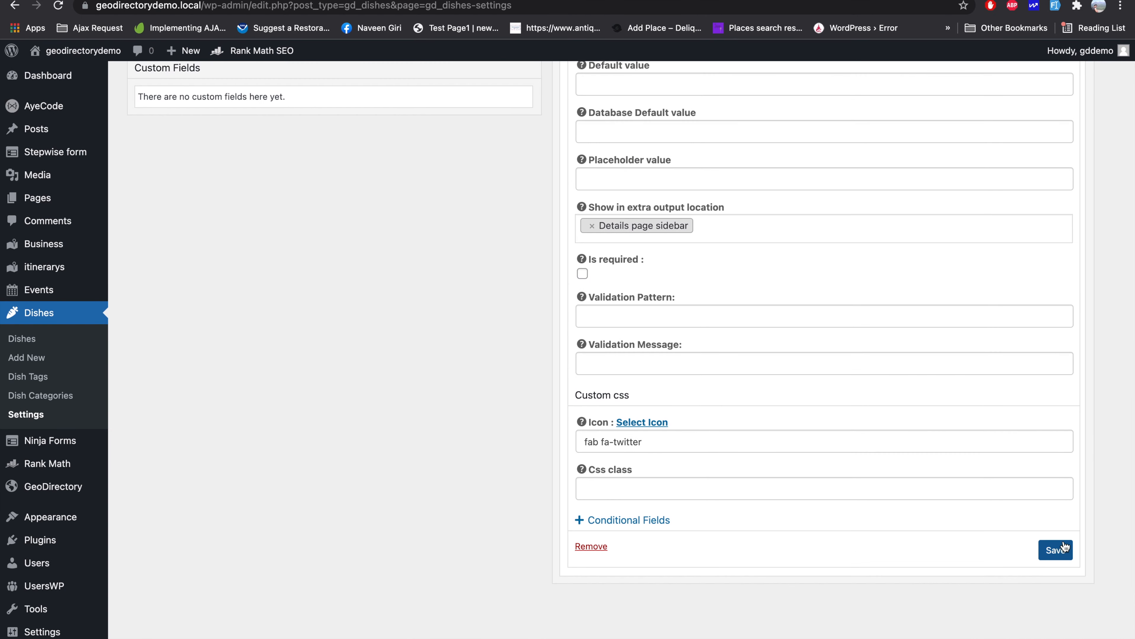
left_click(1056, 546)
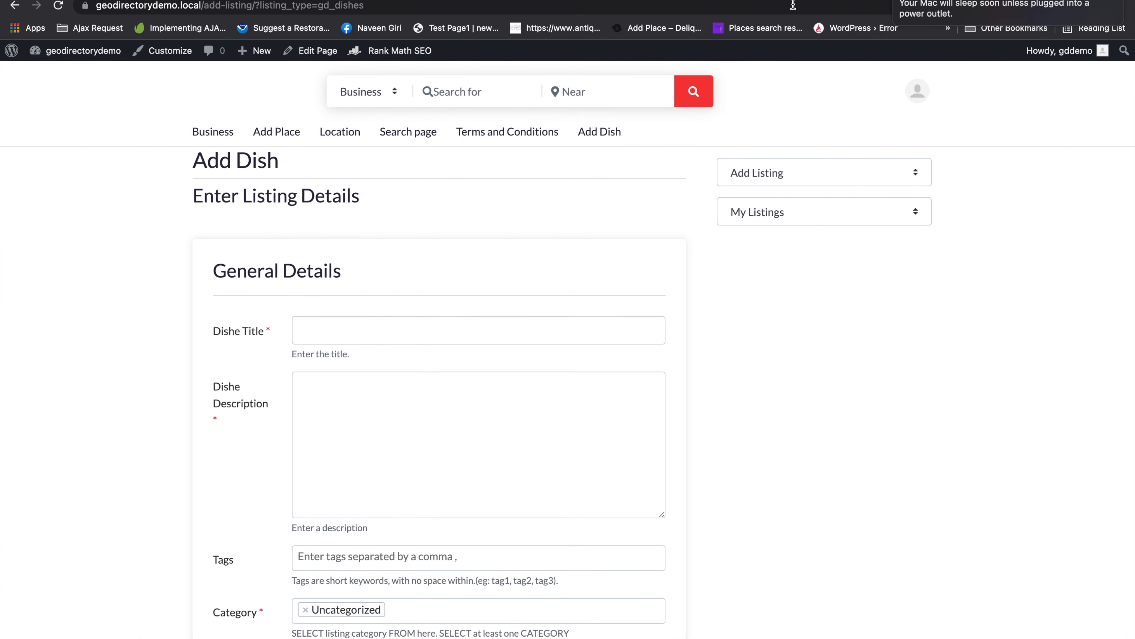
On the site's Add Dish page, go through the General Details, Media and Social Media form steps and back to the first one
scroll(729, 326, "down", 4)
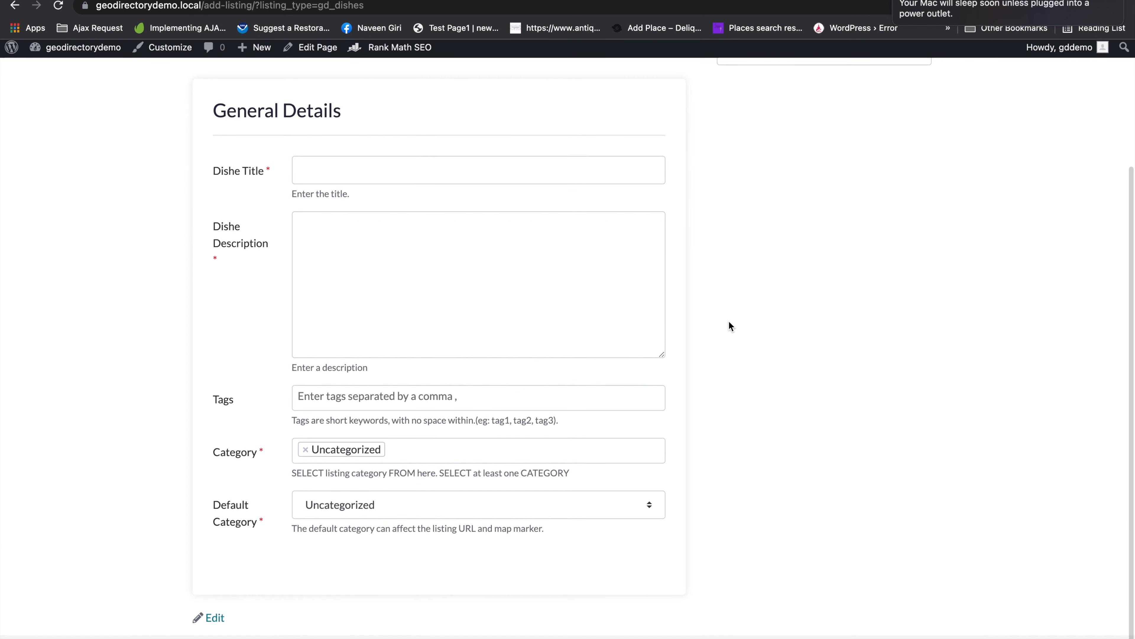
scroll(589, 361, "up", 1)
scroll(589, 361, "down", 1)
scroll(589, 361, "up", 1)
scroll(590, 361, "down", 1)
scroll(589, 361, "up", 2)
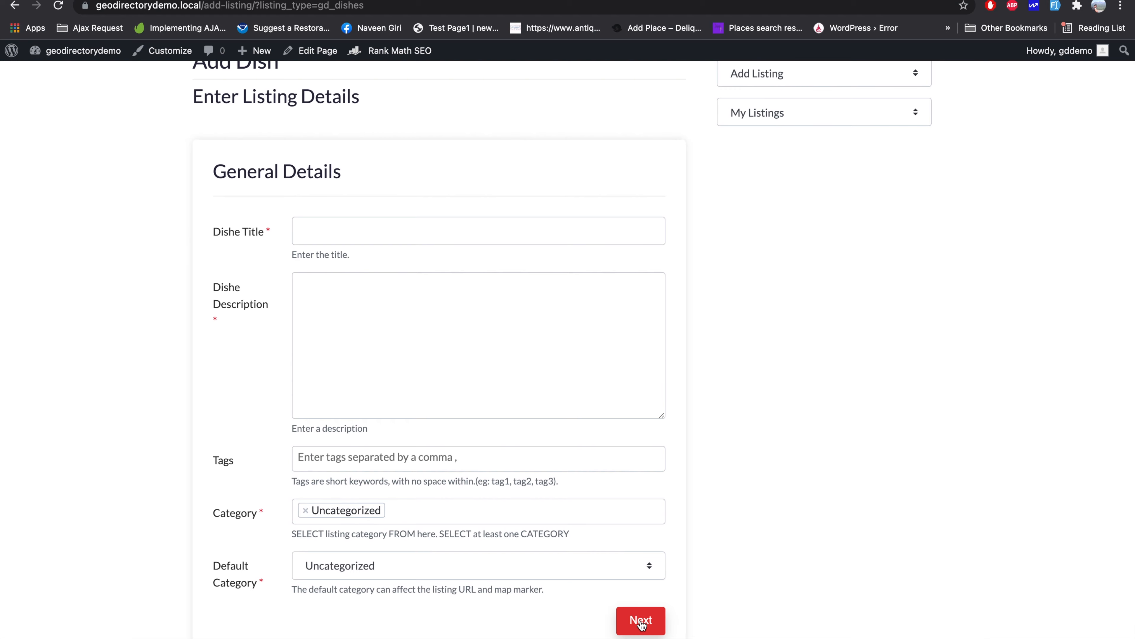
left_click(641, 620)
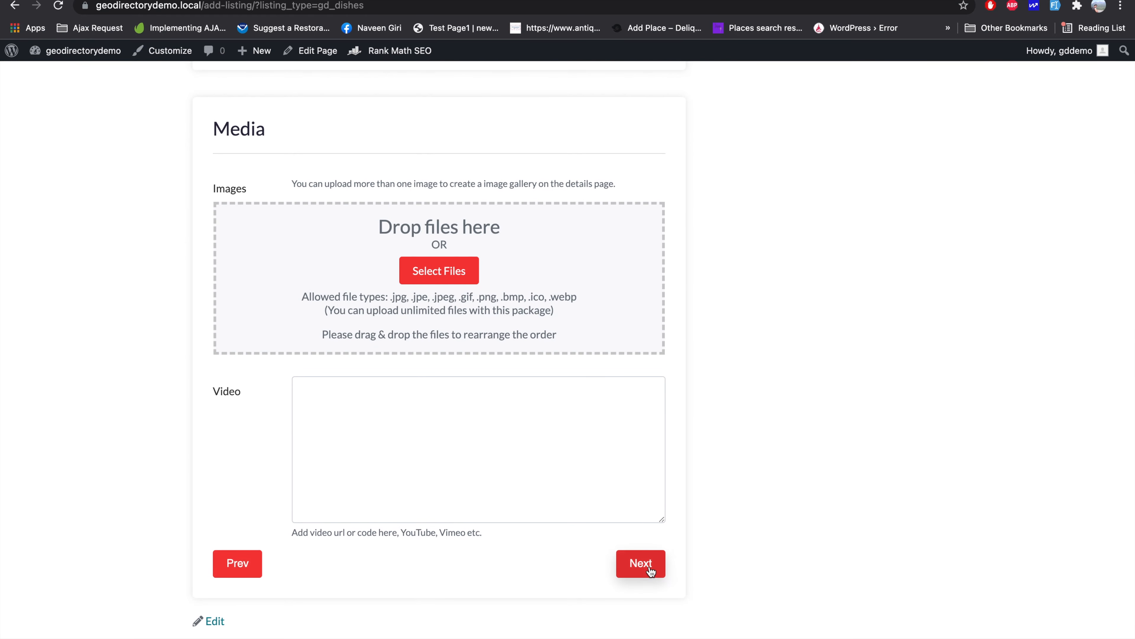
left_click(647, 565)
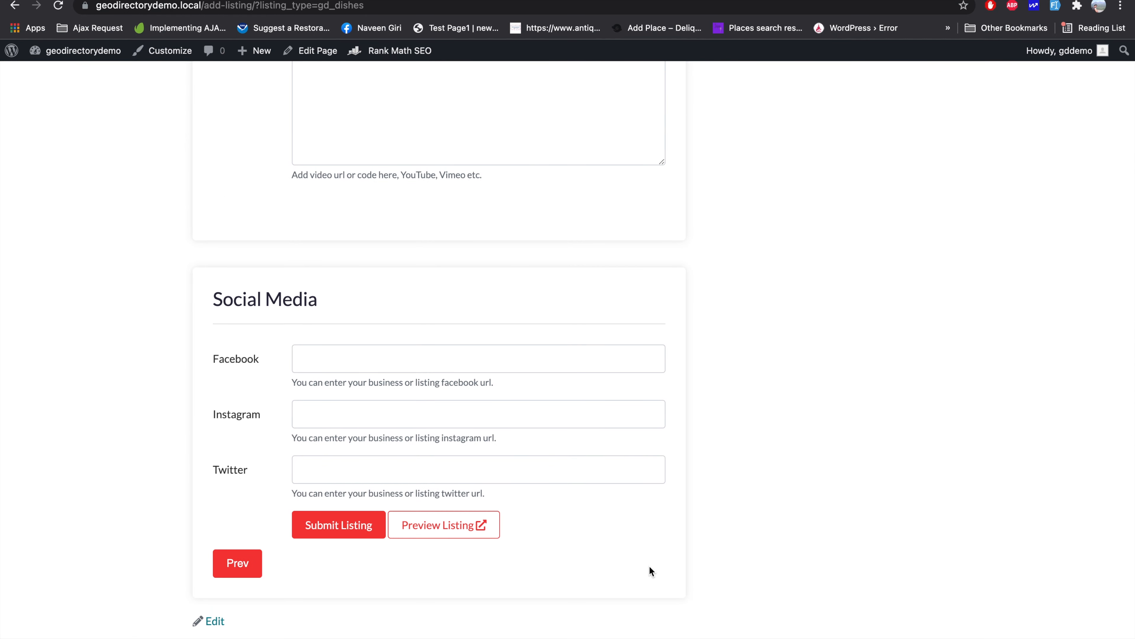
left_click(233, 559)
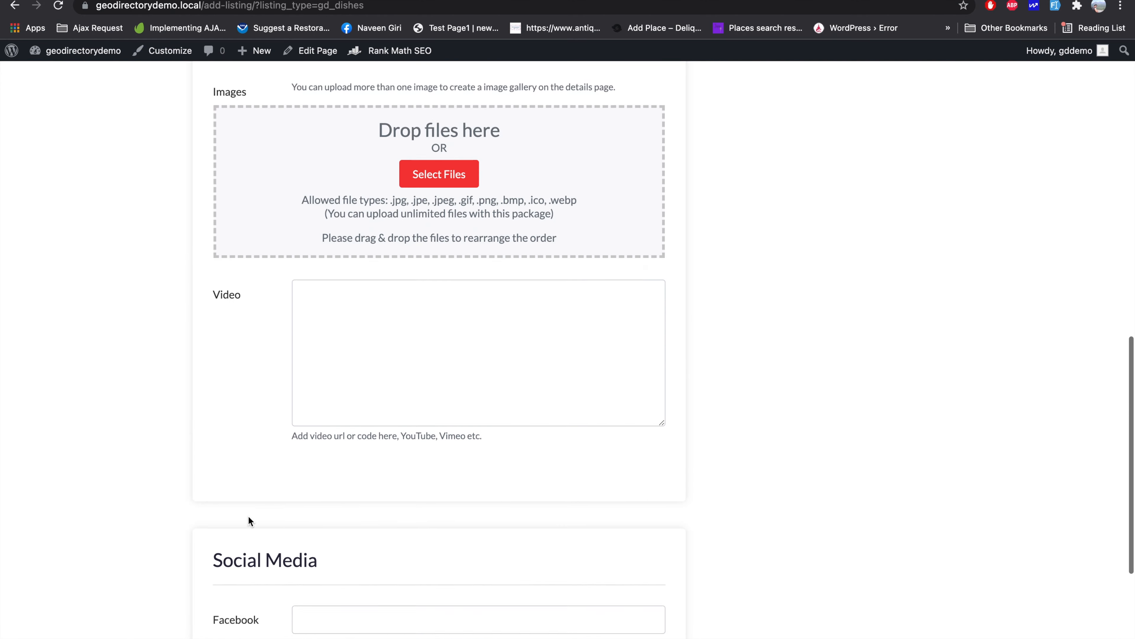
left_click(243, 508)
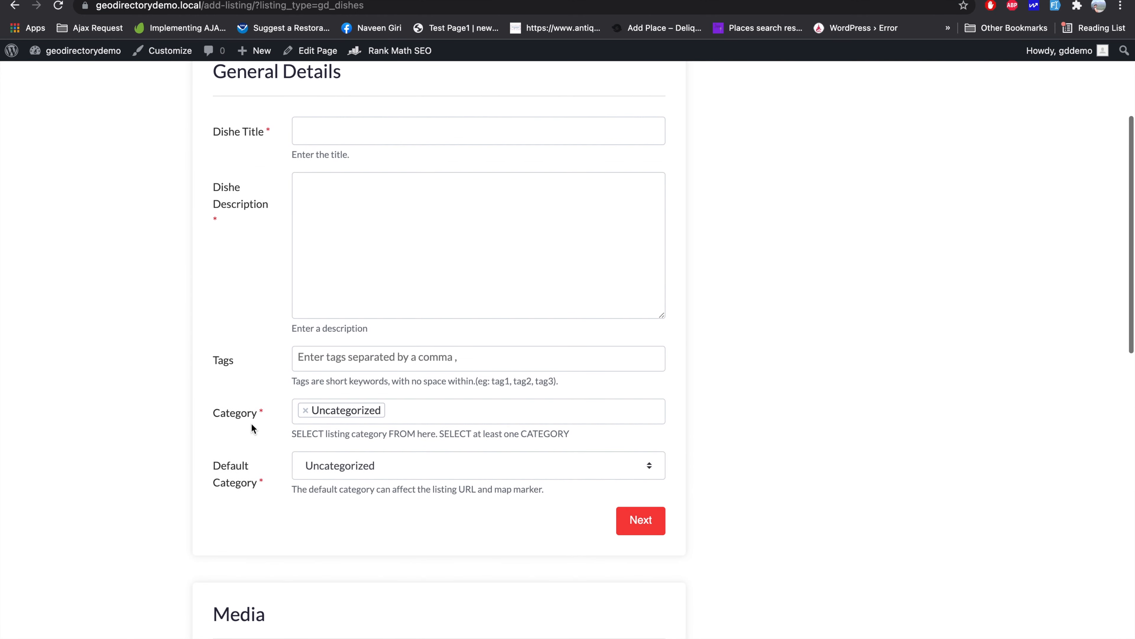
scroll(343, 461, "up", 4)
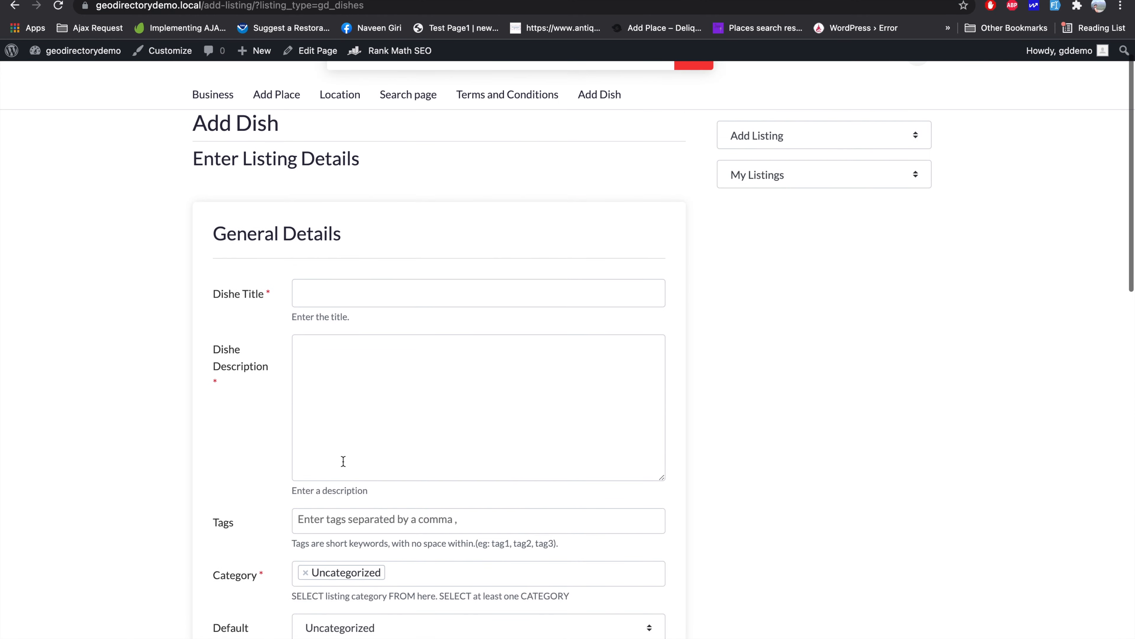
Open the site's installed plugins list and highlight the Geodirectory Stepwise add listing form plugin's name
left_click(551, 0)
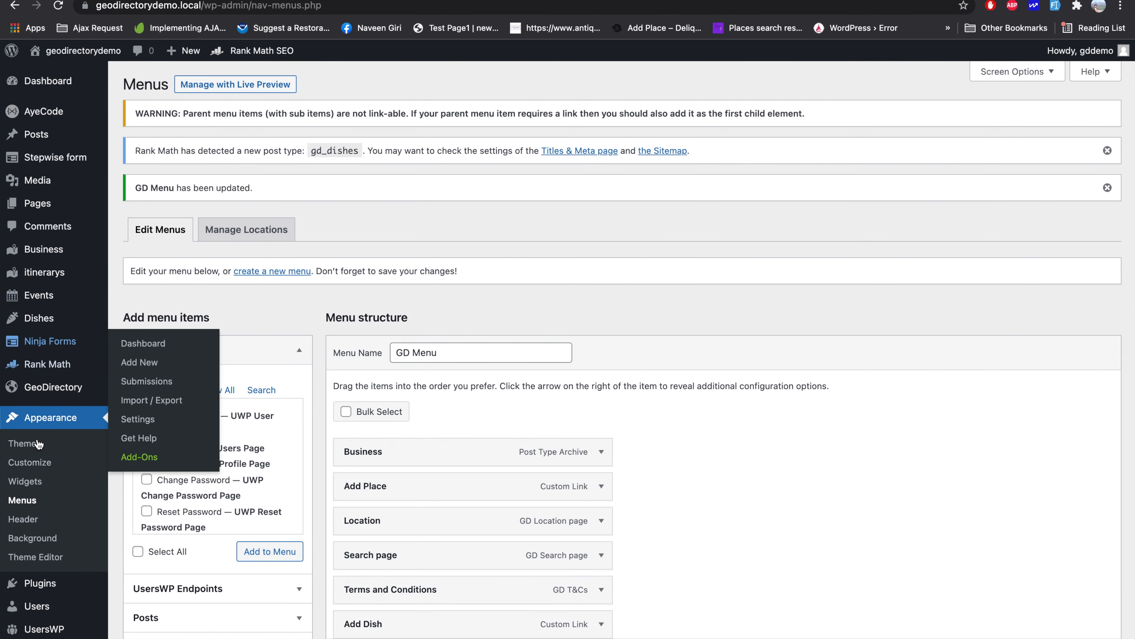
scroll(38, 485, "down", 2)
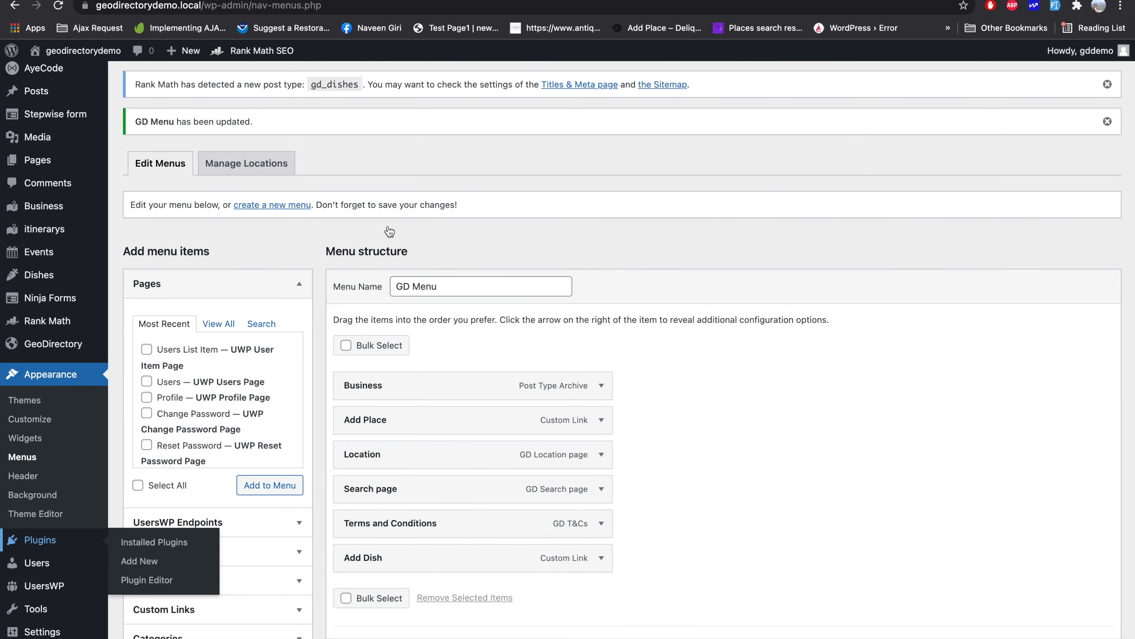
left_click(39, 538)
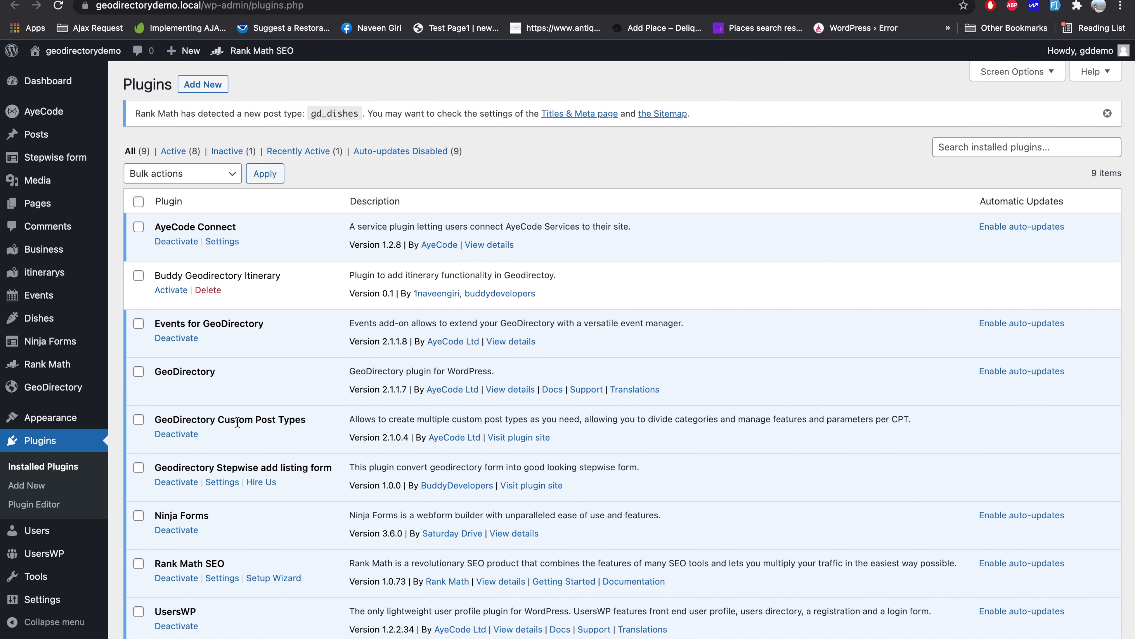
triple_click(241, 465)
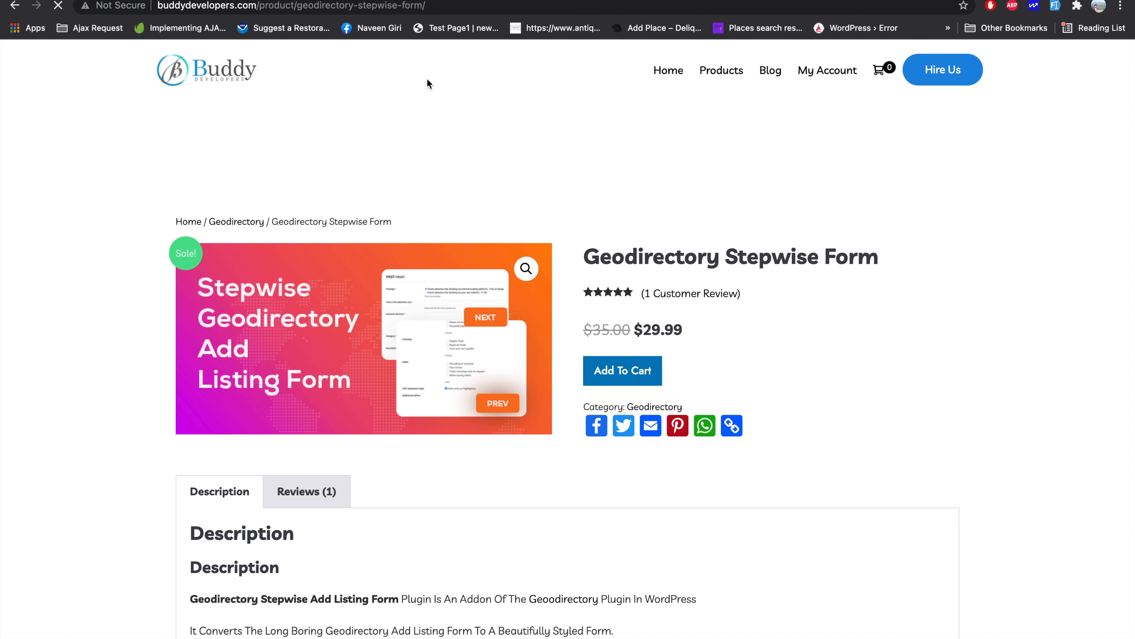
On the BuddyDevelopers site, open the Geodirectory Stepwise Form product from the products list and review its description
left_click(725, 72)
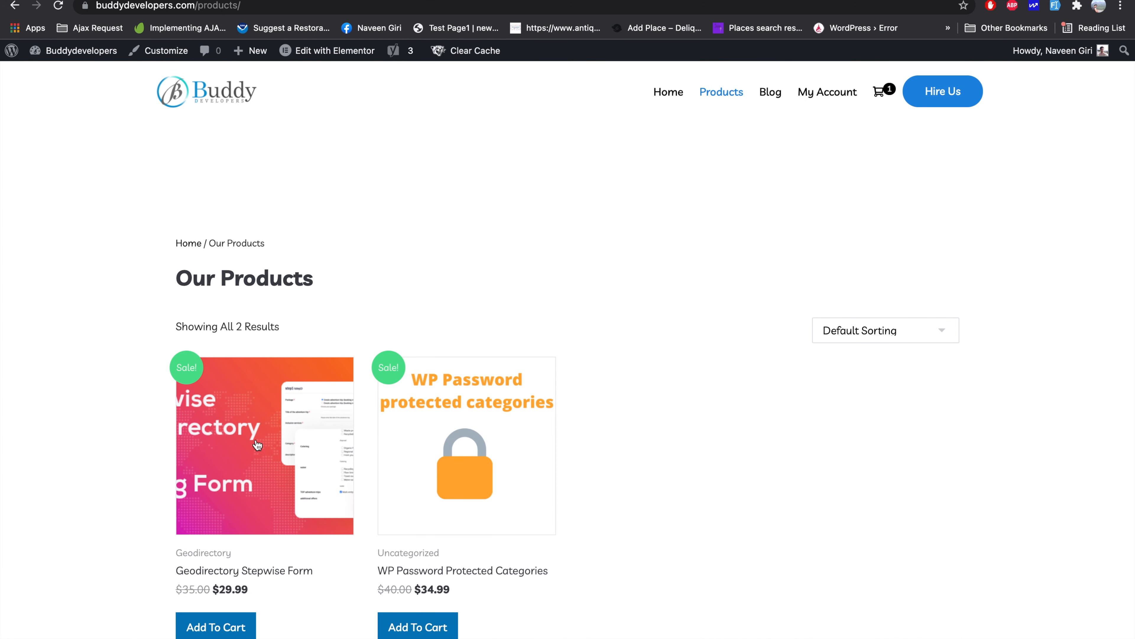
left_click(258, 444)
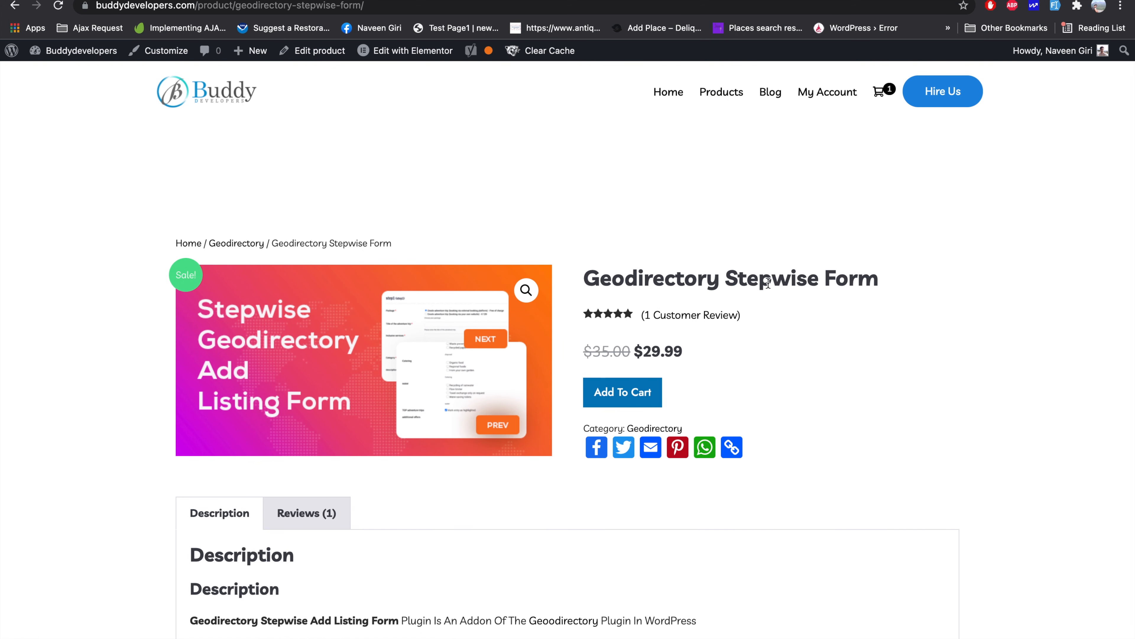
scroll(555, 456, "down", 7)
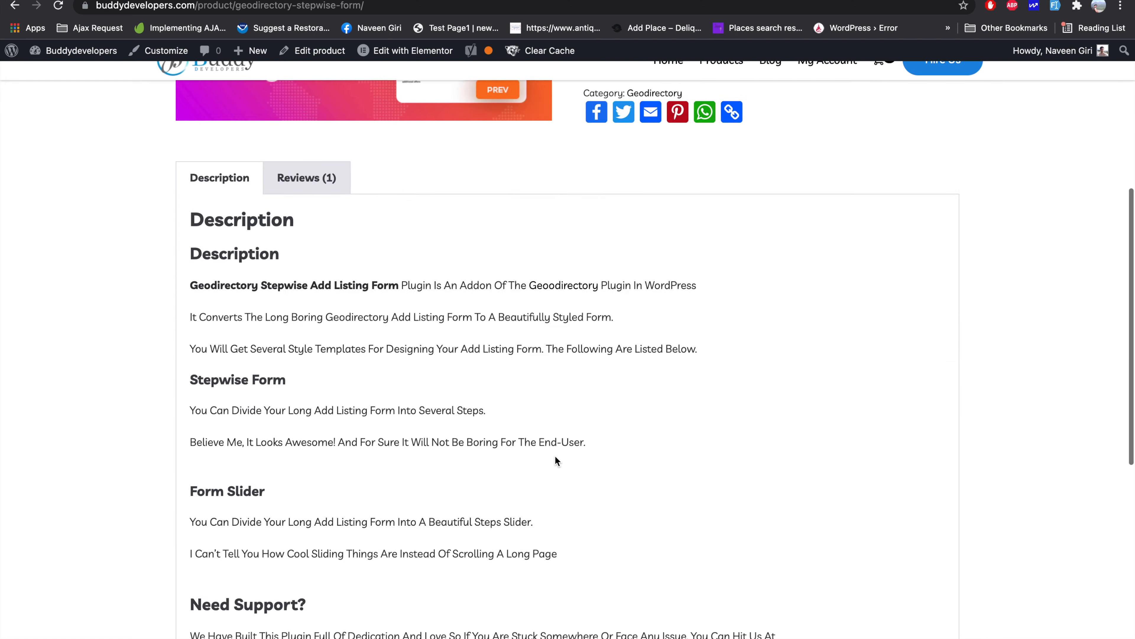
scroll(957, 164, "up", 3)
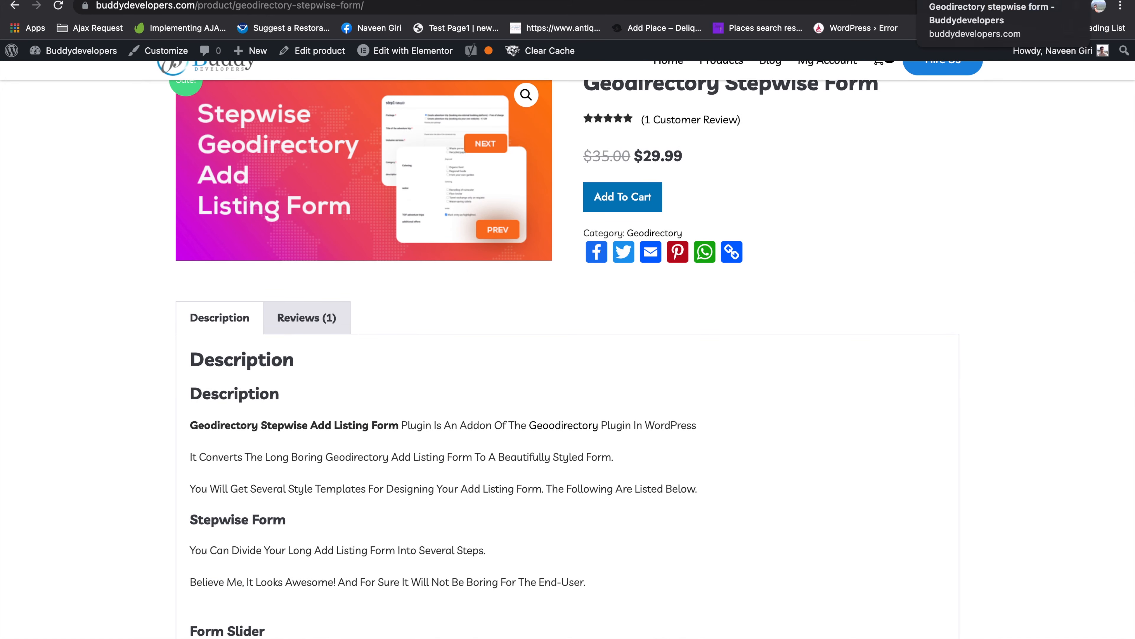